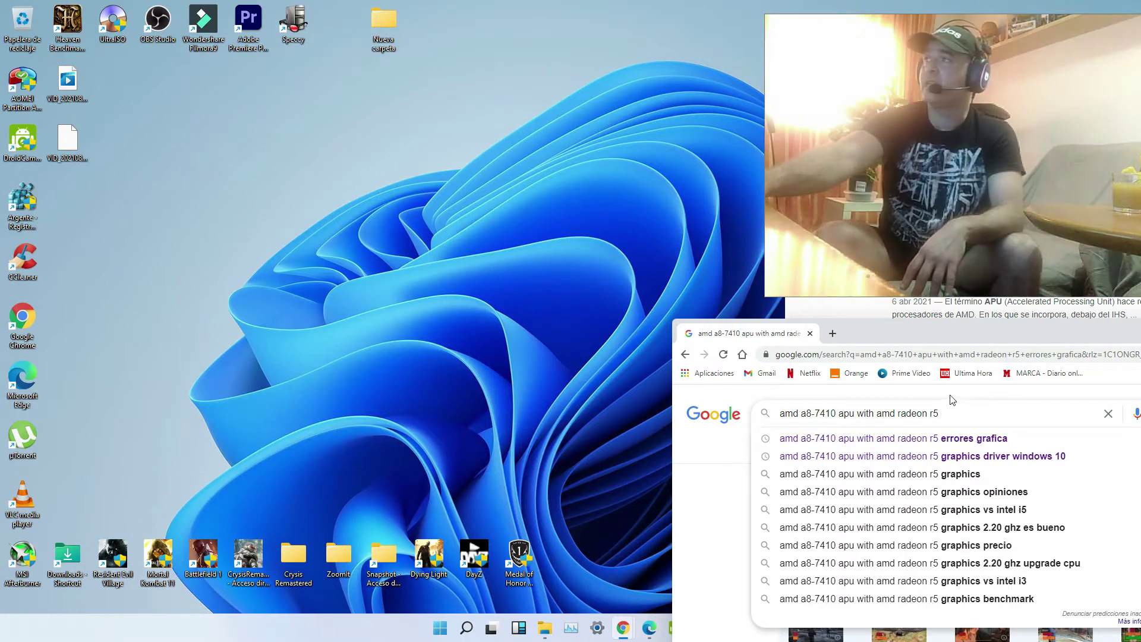
Clear the desktop by minimizing both browser windows with the Google search results.
left_click_drag(951, 331, 807, 326)
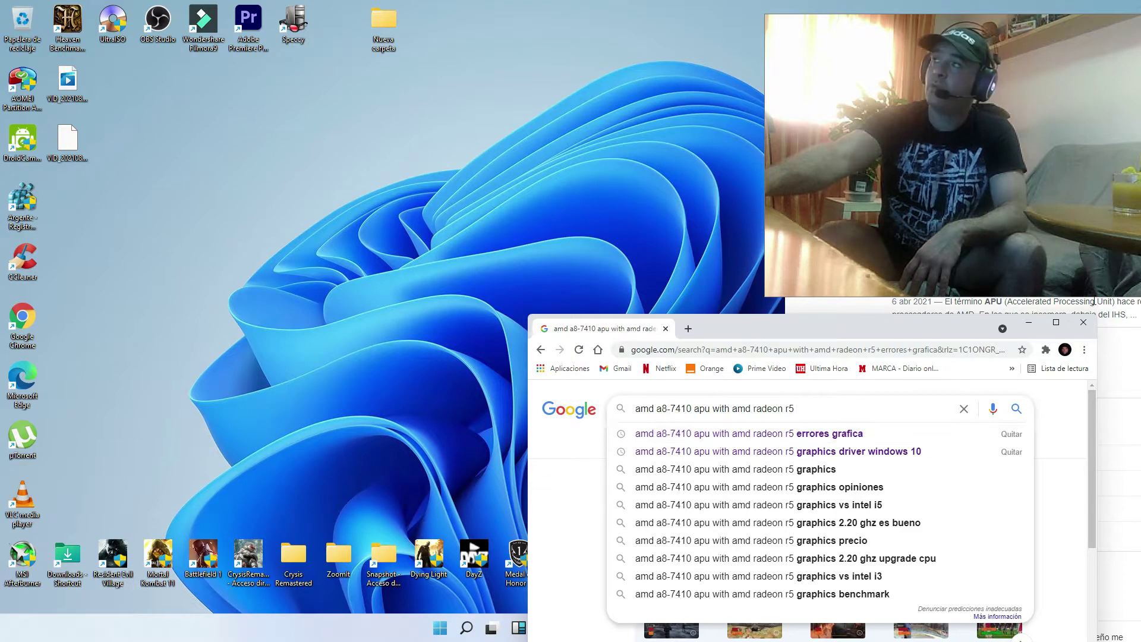
left_click(1029, 325)
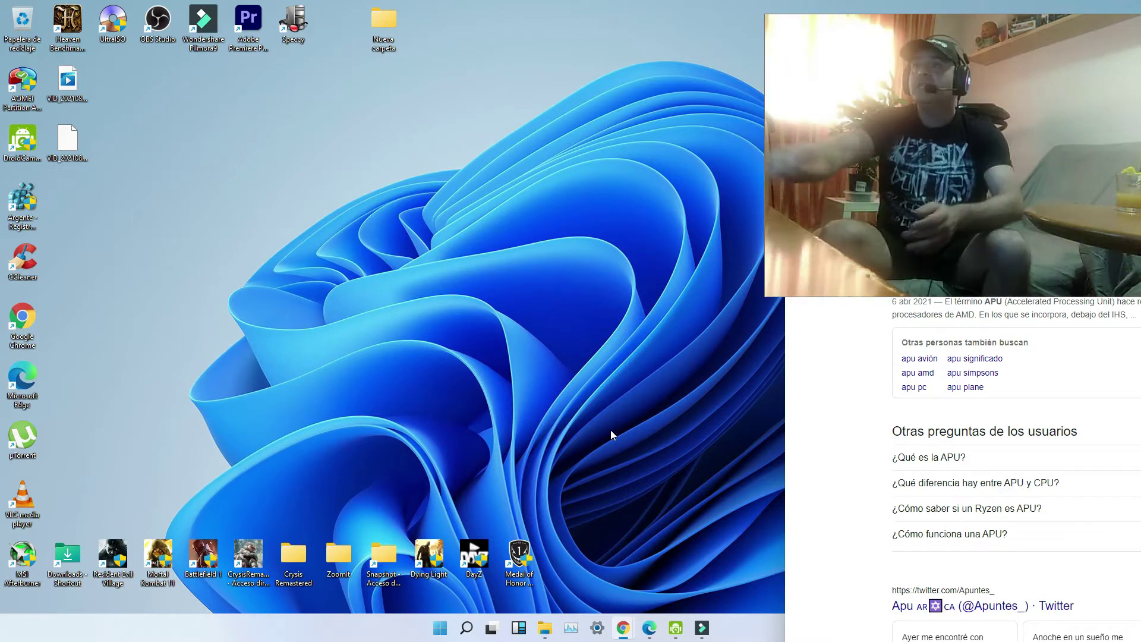
left_click(835, 372)
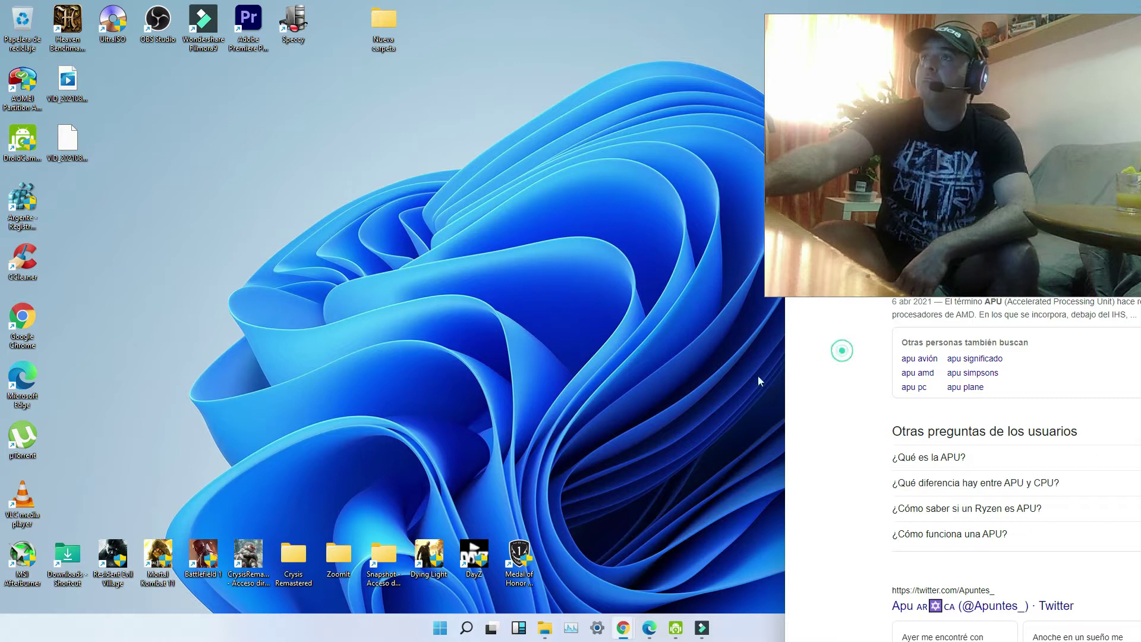
left_click(869, 45)
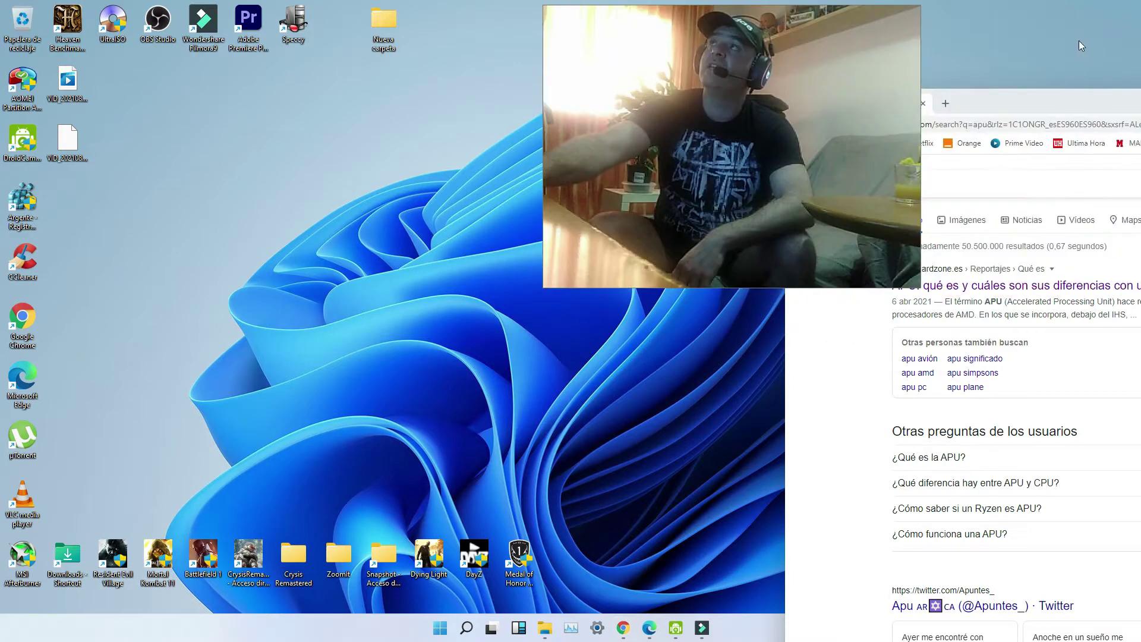
left_click_drag(1097, 93, 872, 247)
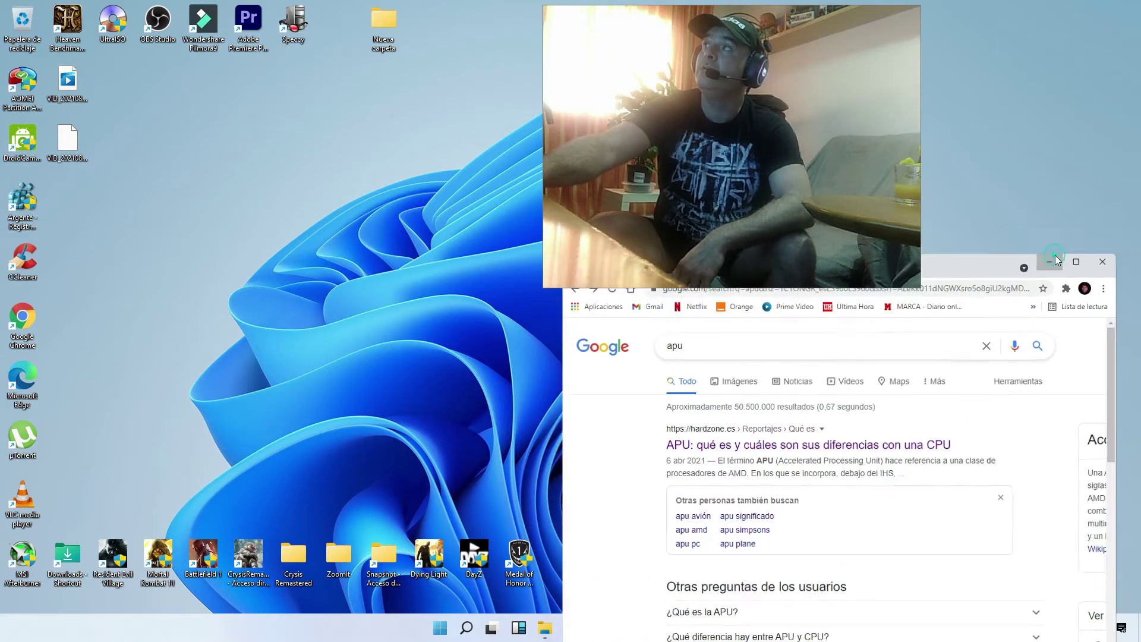
left_click(1054, 255)
left_click_drag(737, 91, 939, 83)
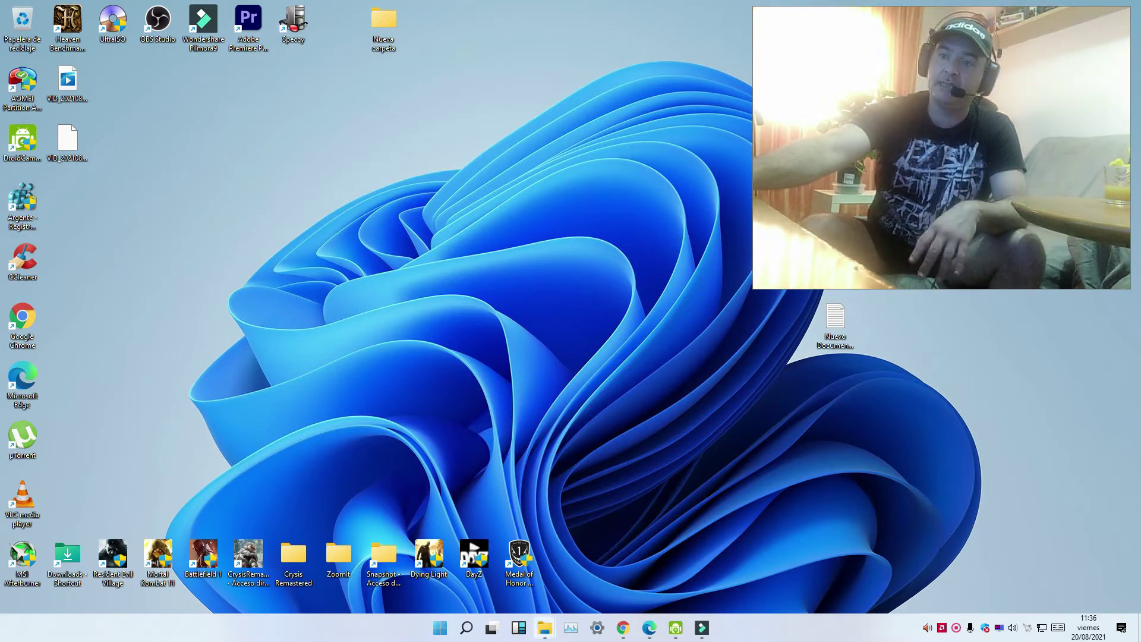
Switch to Edge and set the preferred operating system on the HP support page to Windows 10 (64 bits).
left_click(641, 633)
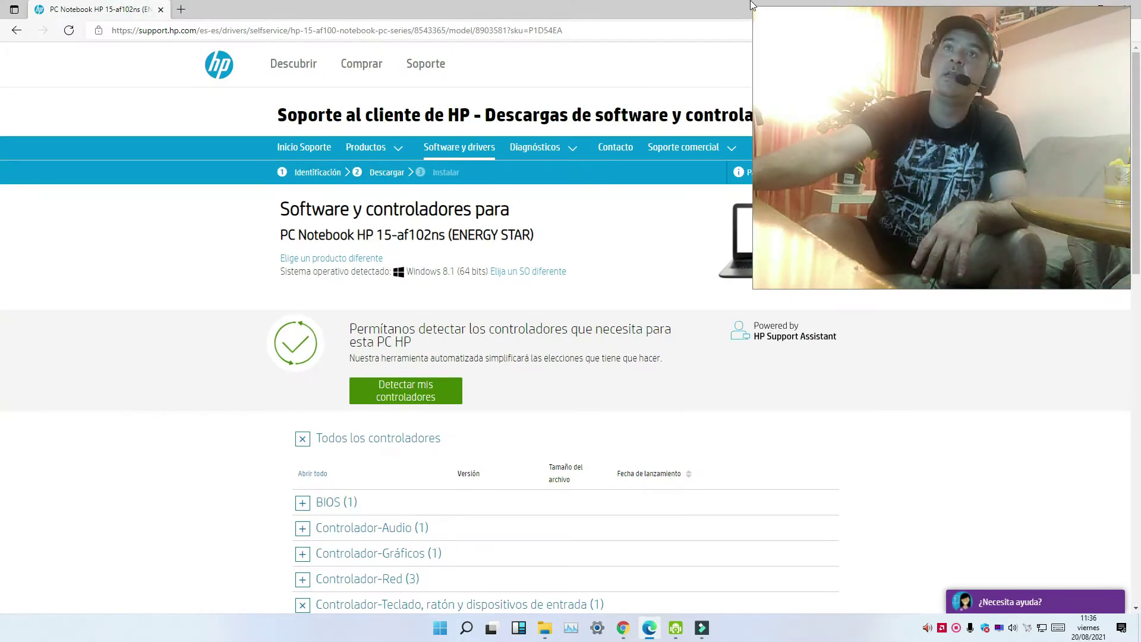
left_click_drag(827, 33, 824, 354)
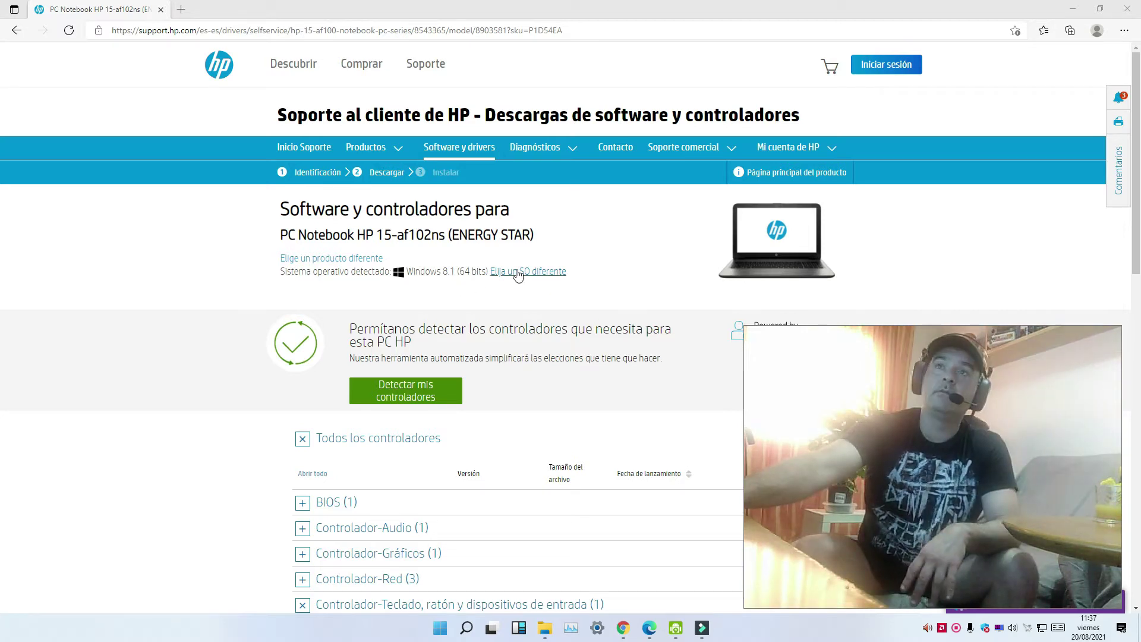
left_click(517, 272)
left_click(571, 202)
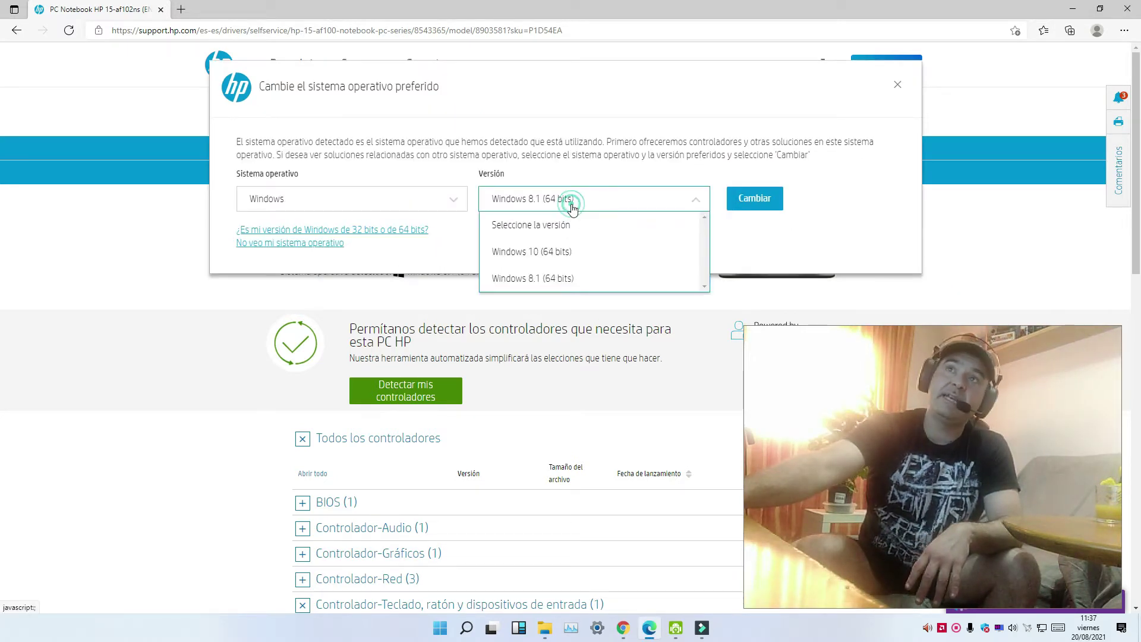
left_click(561, 249)
left_click(772, 202)
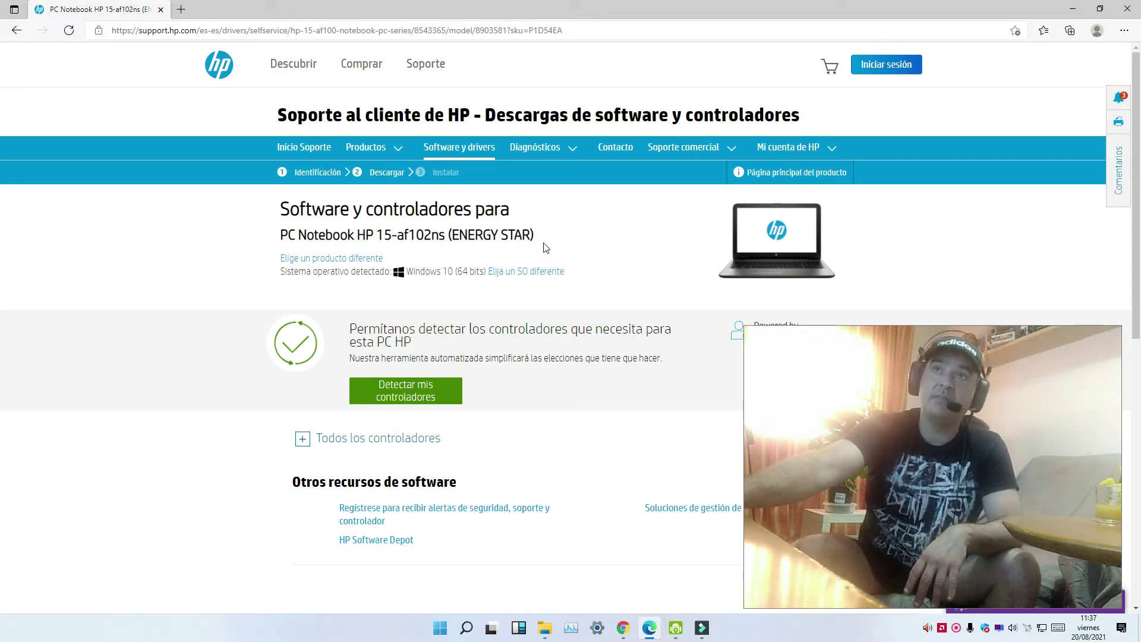
Expand the full driver list and its graphics category to examine the AMD HD graphics driver offered for Windows 10.
scroll(545, 254, "down", 1)
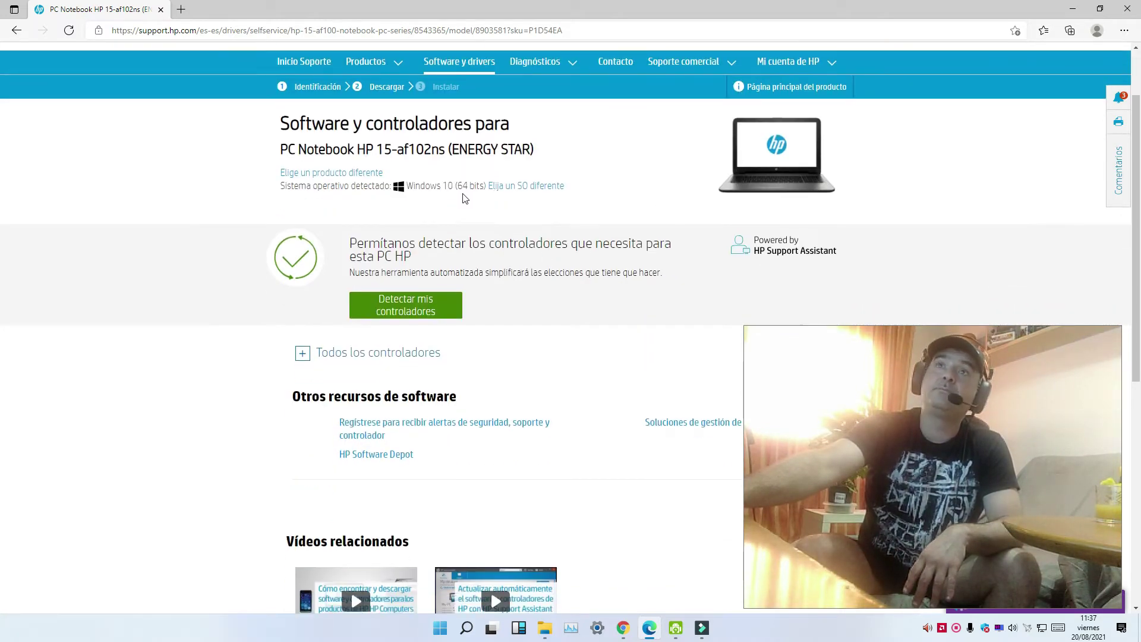
scroll(424, 282, "down", 2)
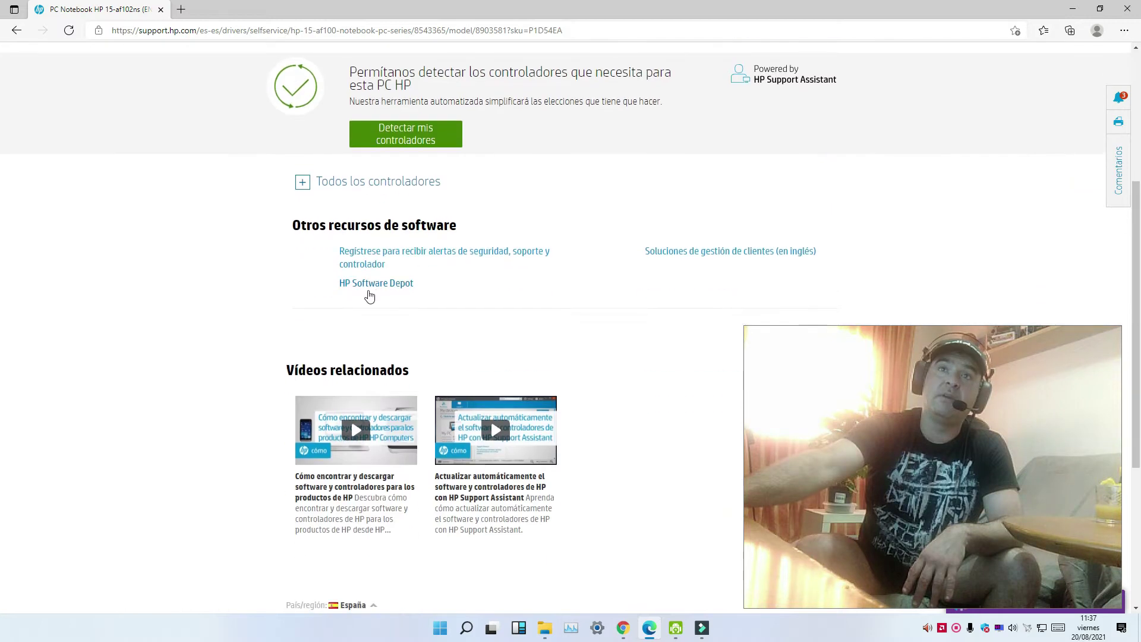
left_click(307, 190)
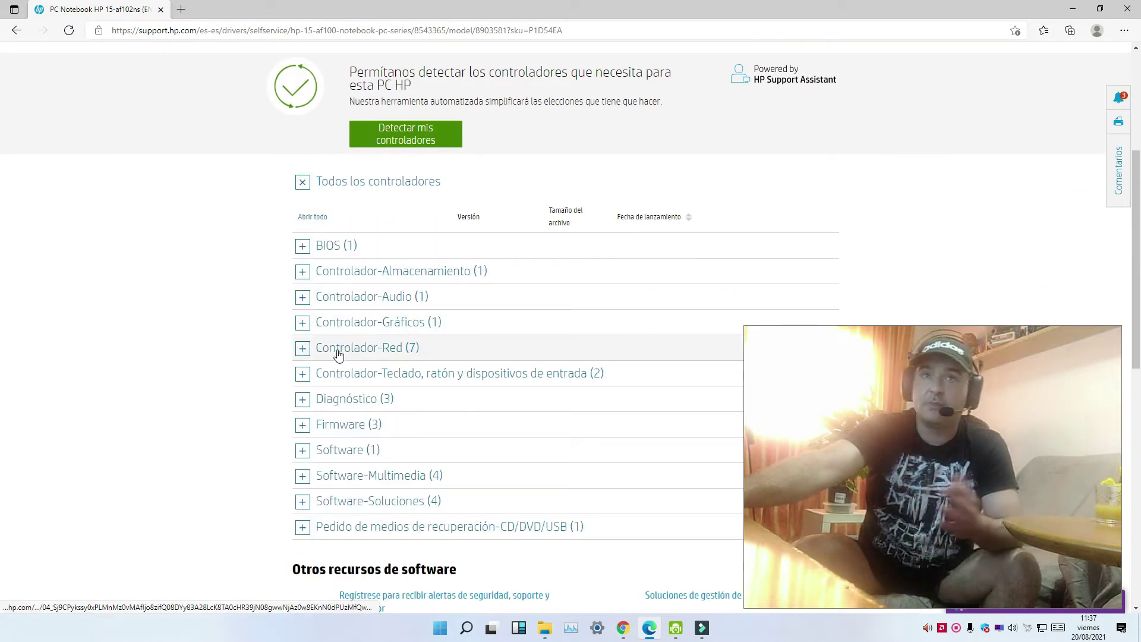
left_click(303, 325)
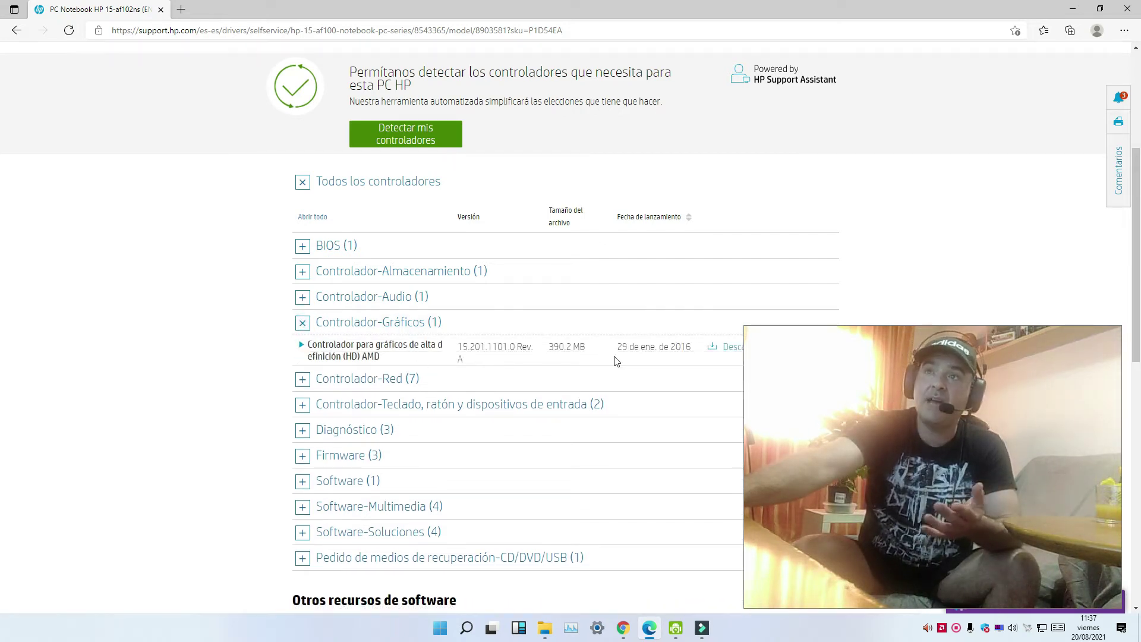
left_click_drag(772, 351, 774, 398)
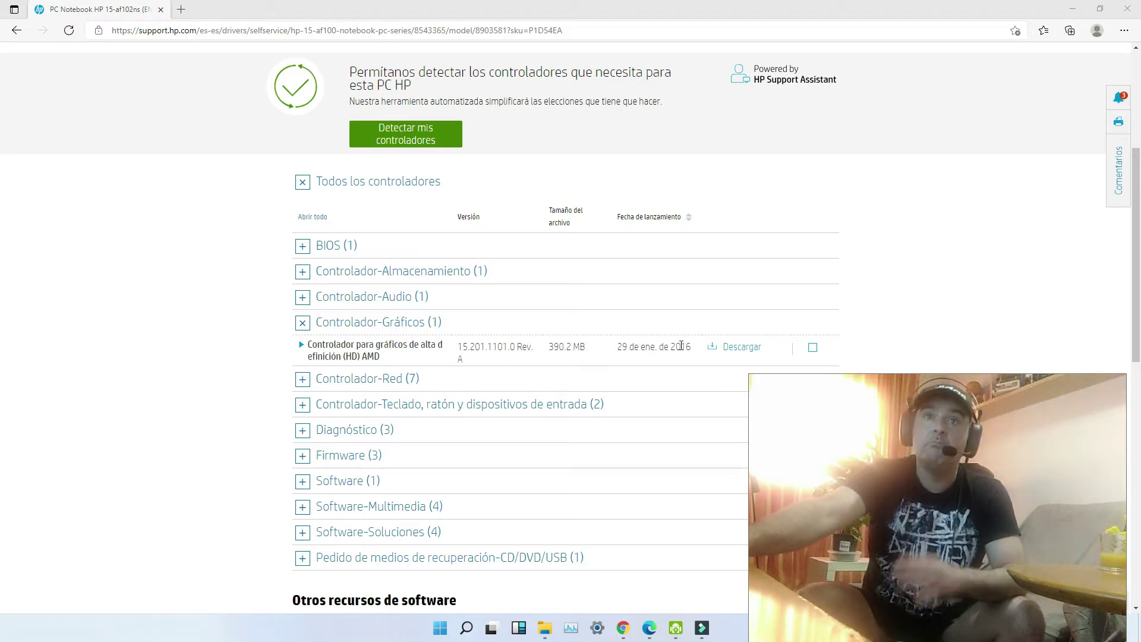
scroll(683, 349, "up", 4)
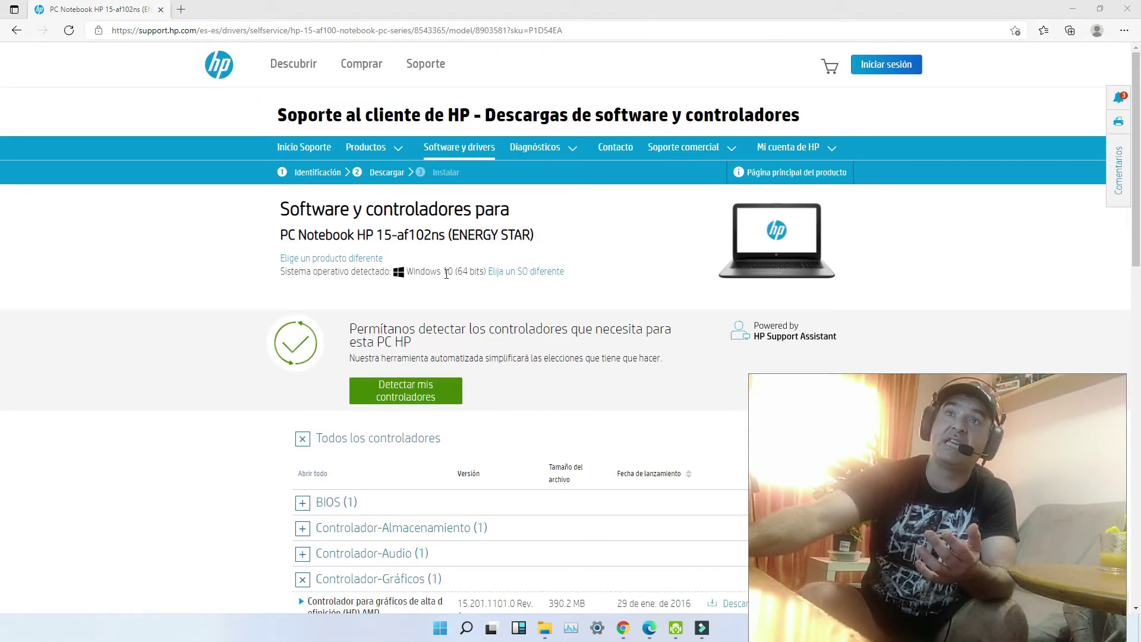
scroll(446, 274, "down", 1)
scroll(446, 273, "down", 3)
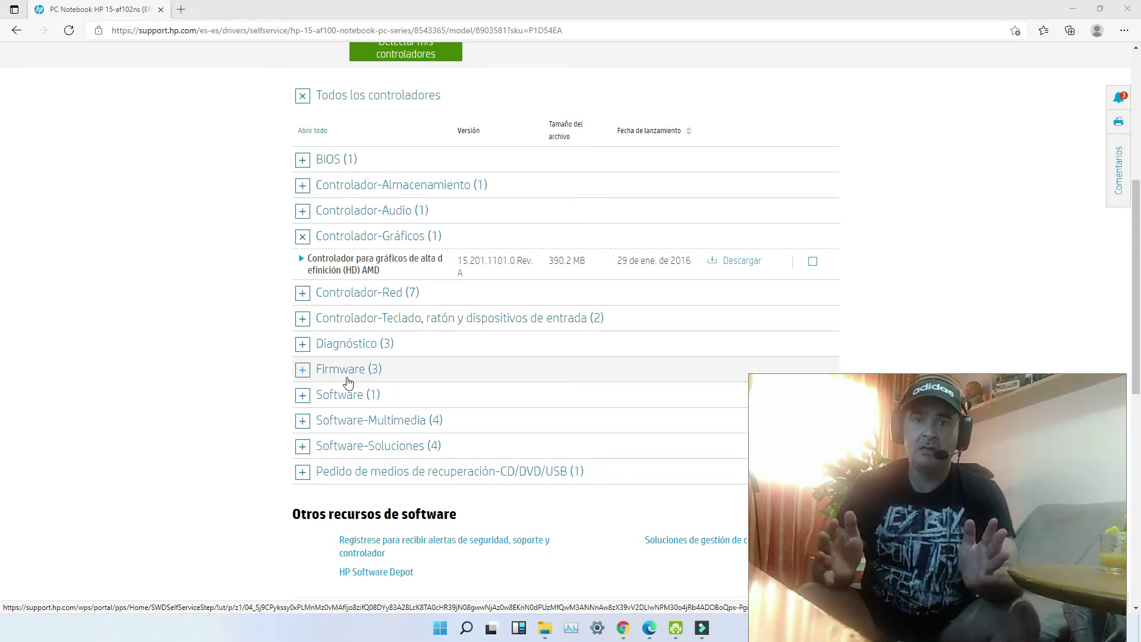
scroll(349, 382, "up", 4)
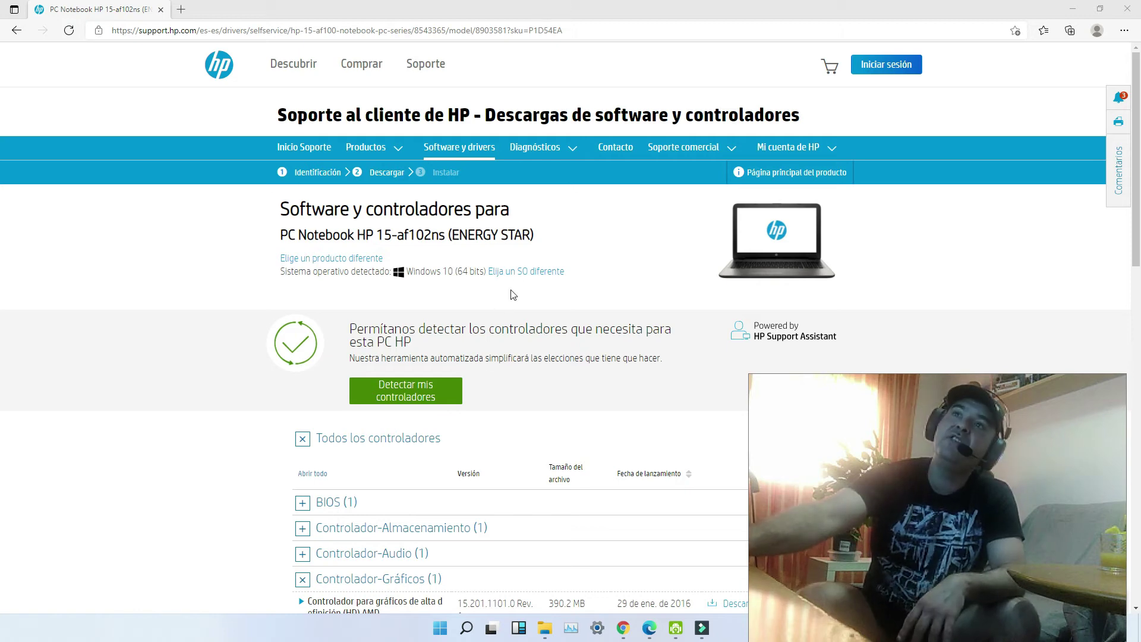
Change the preferred operating system version for the drivers to Windows 8.1 (64 bits).
left_click(526, 271)
left_click(555, 203)
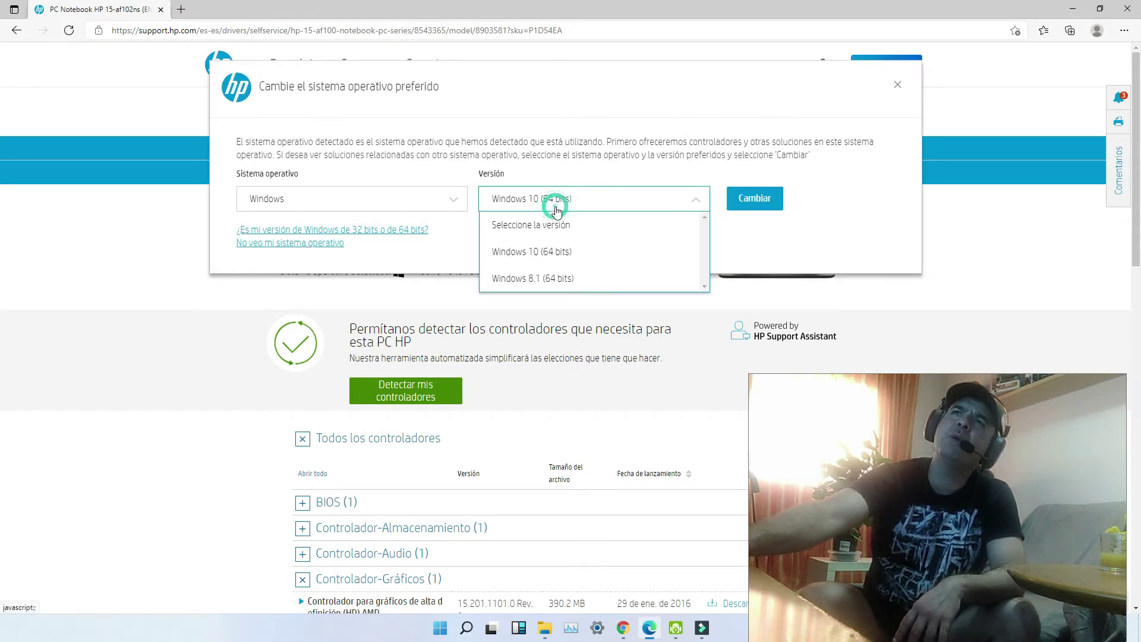
left_click(548, 277)
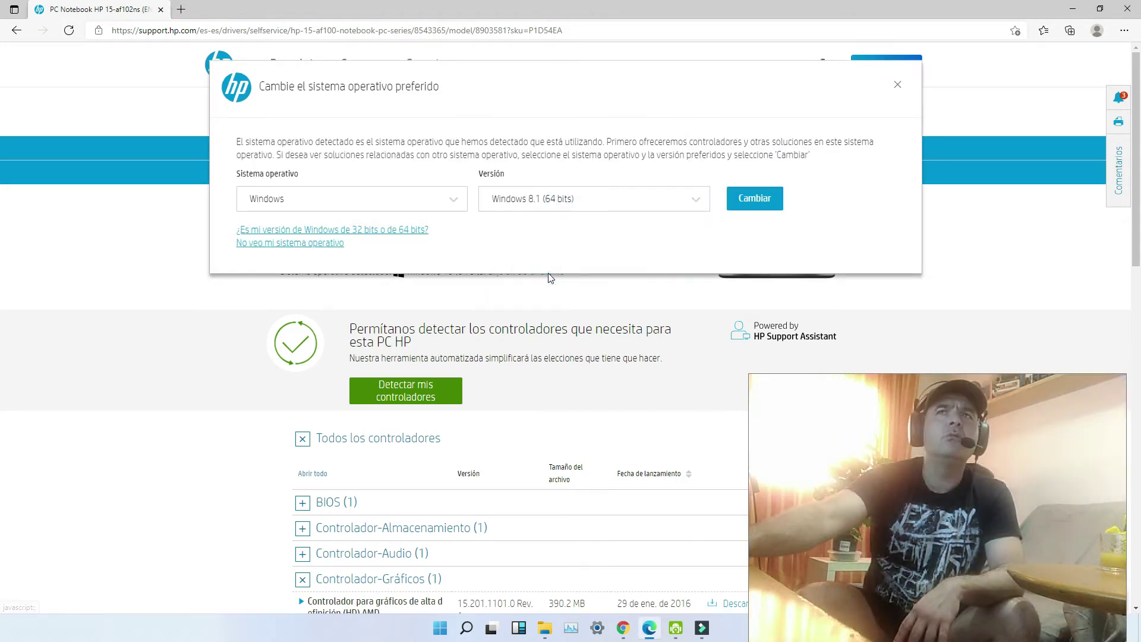
left_click(747, 205)
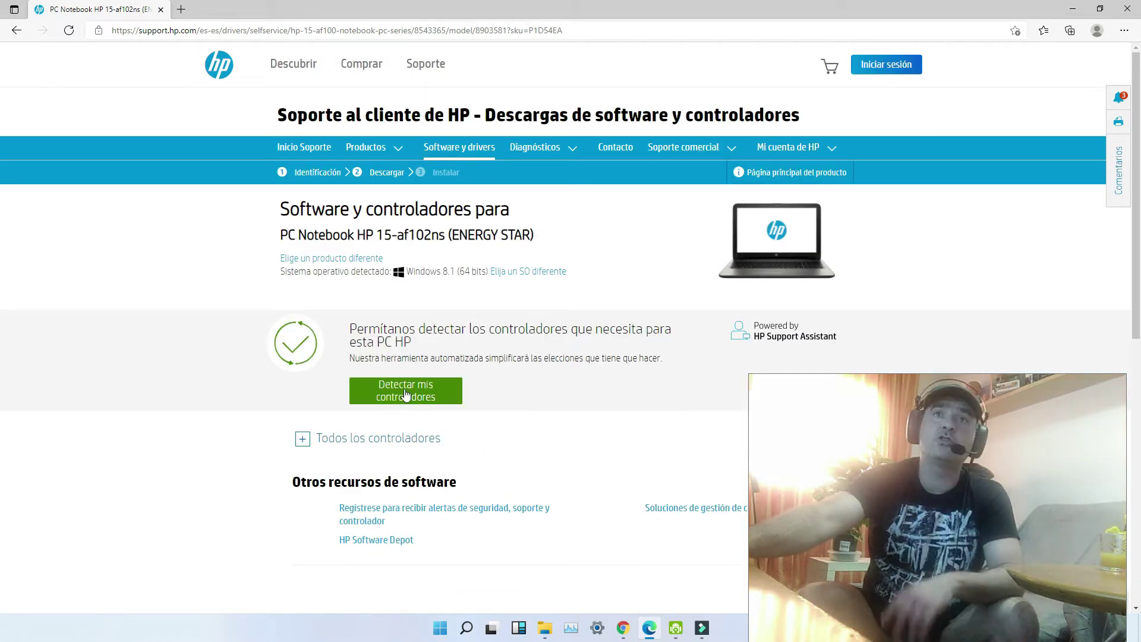
Expand all drivers for Windows 8.1 and open the graphics category to check the AMD driver's version and release date.
left_click(305, 443)
scroll(306, 440, "down", 5)
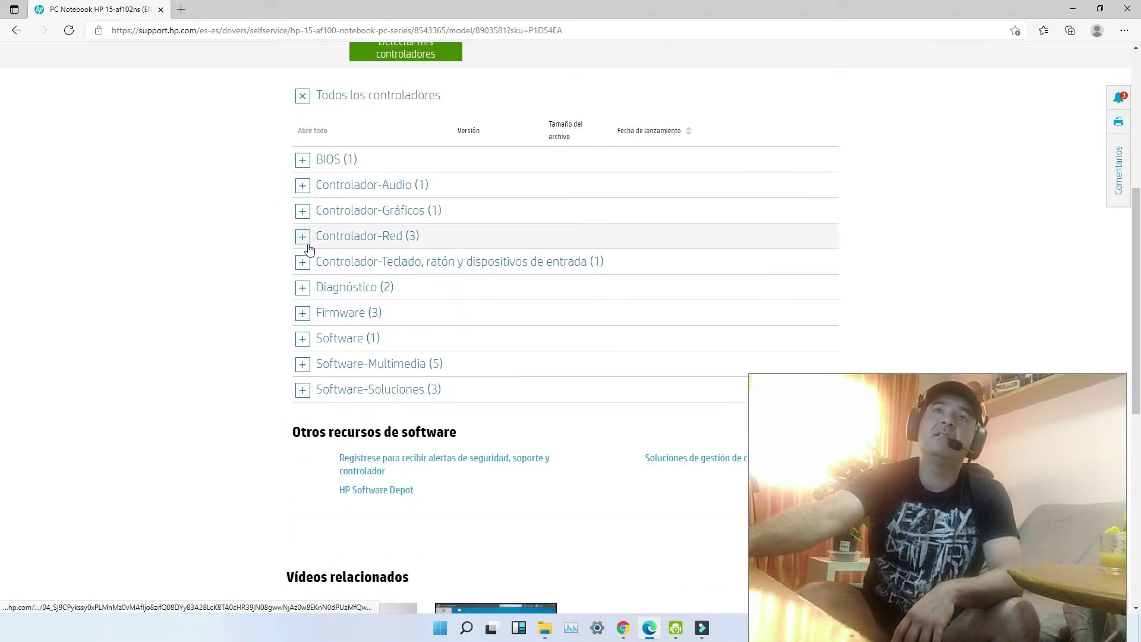
left_click(302, 211)
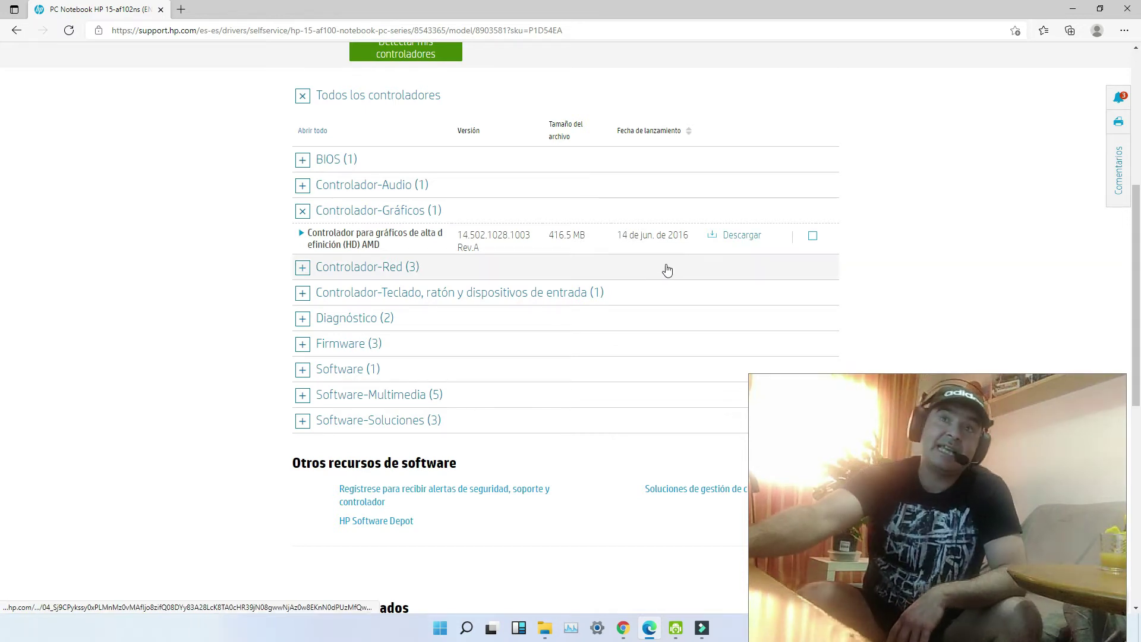
scroll(580, 296, "up", 2)
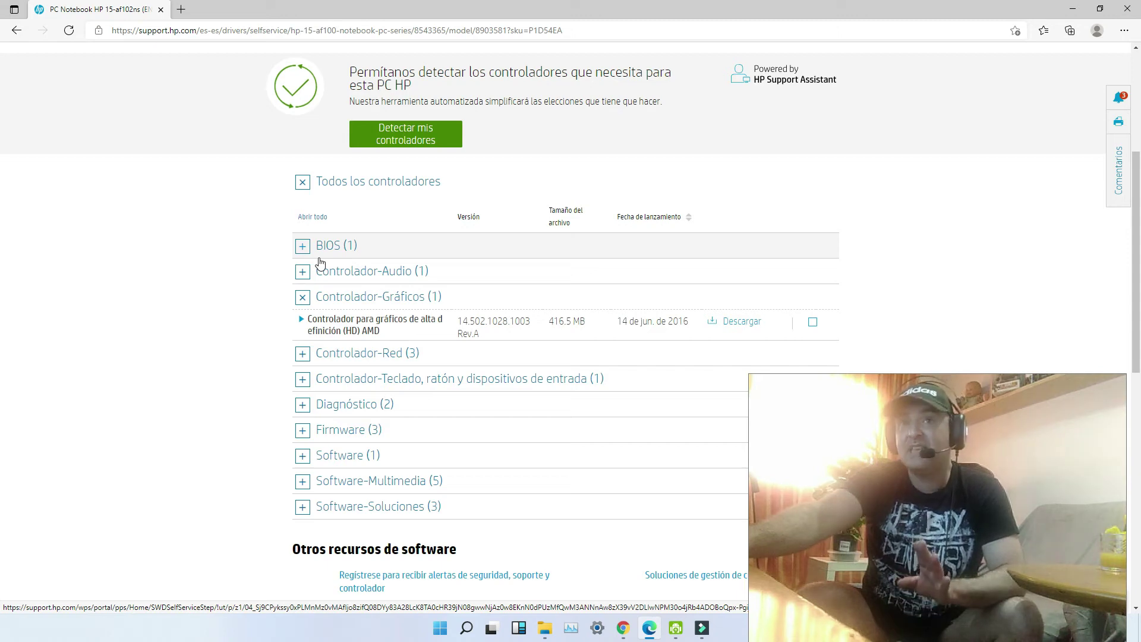
scroll(502, 219, "up", 4)
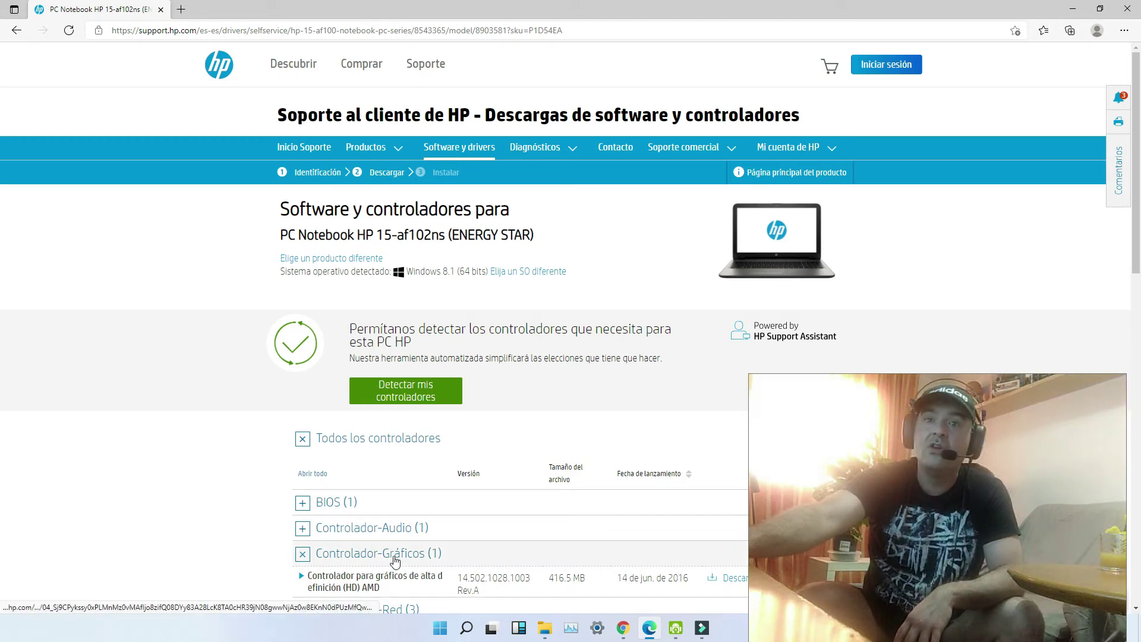
Expand the network driver category to review the Bluetooth and wireless LAN drivers for Windows 8.1.
scroll(394, 555, "down", 1)
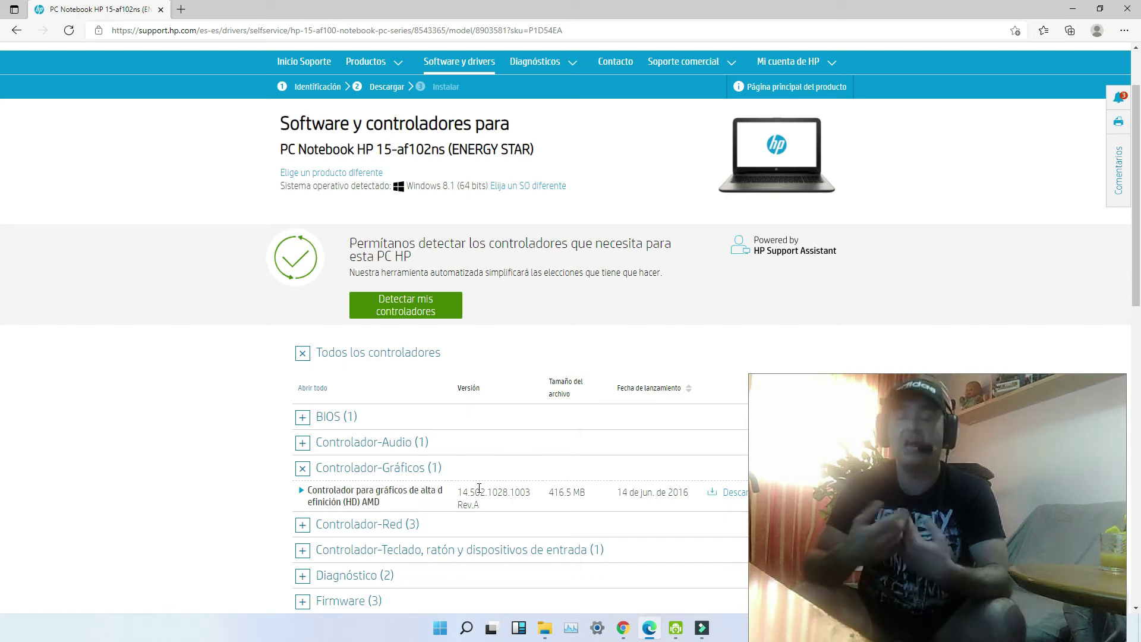
scroll(386, 452, "down", 4)
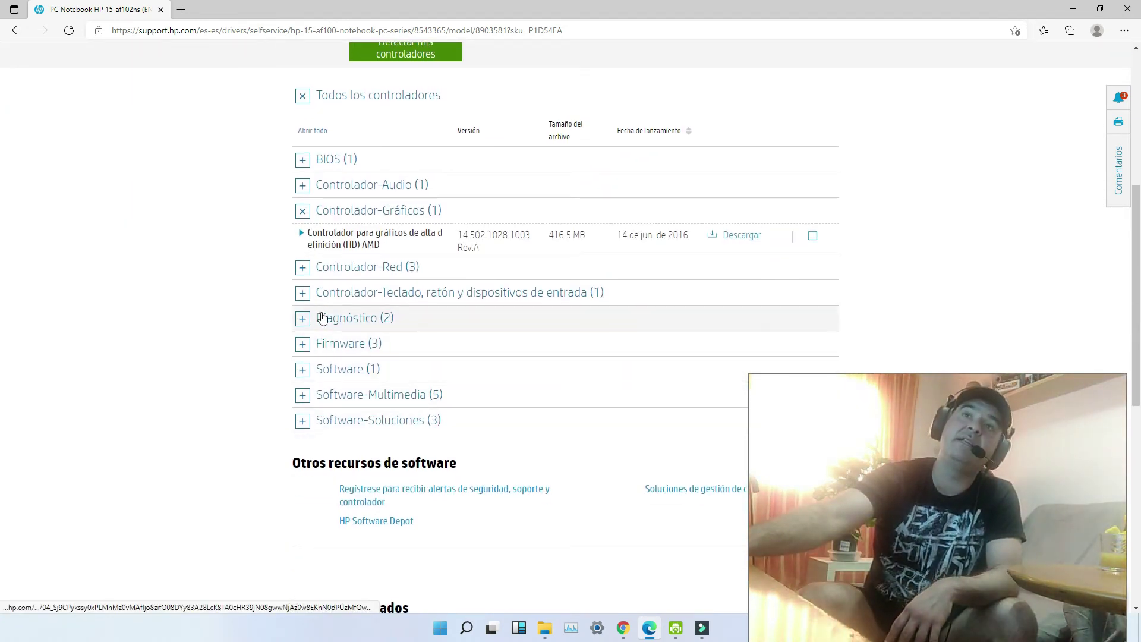
left_click(325, 276)
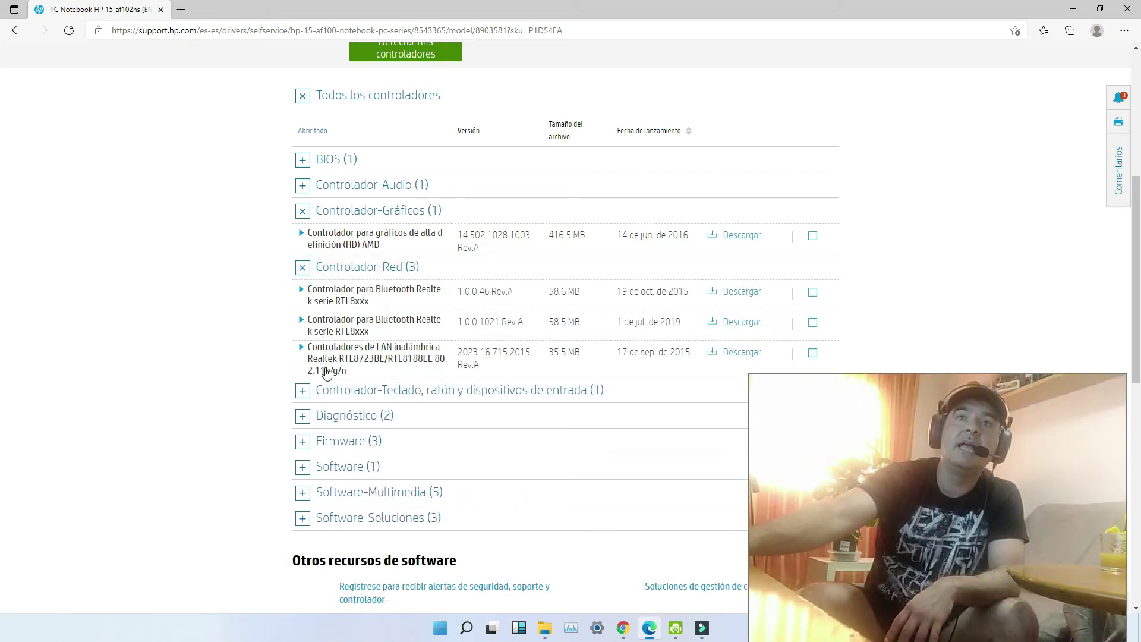
Switch the preferred operating system version back to Windows 10 (64 bits).
scroll(341, 339, "up", 1)
scroll(341, 339, "up", 5)
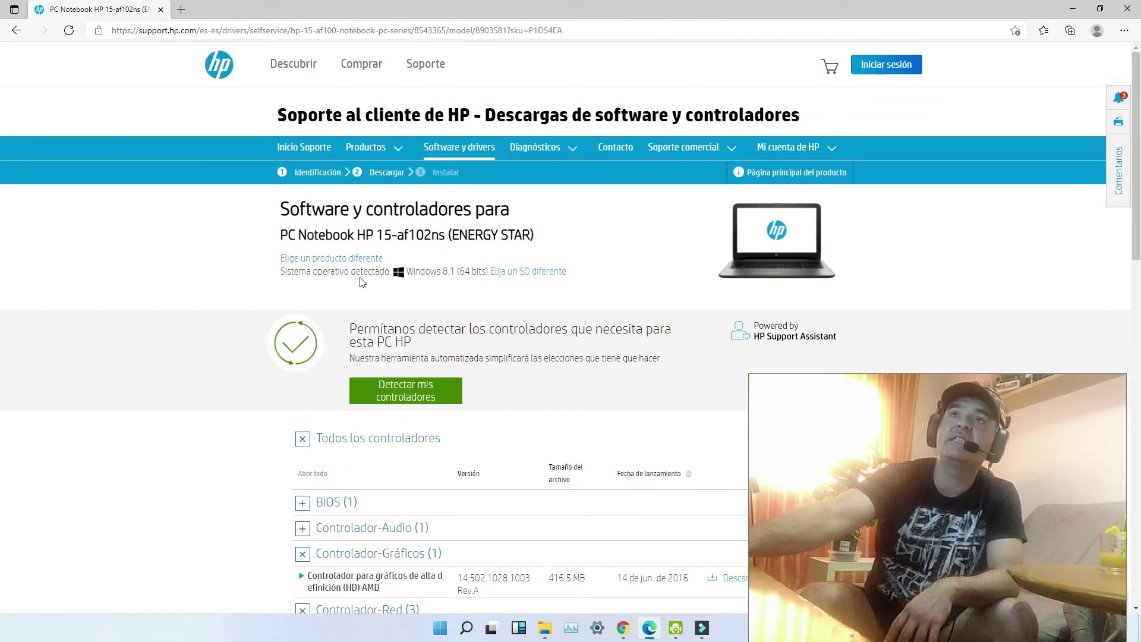
left_click(510, 275)
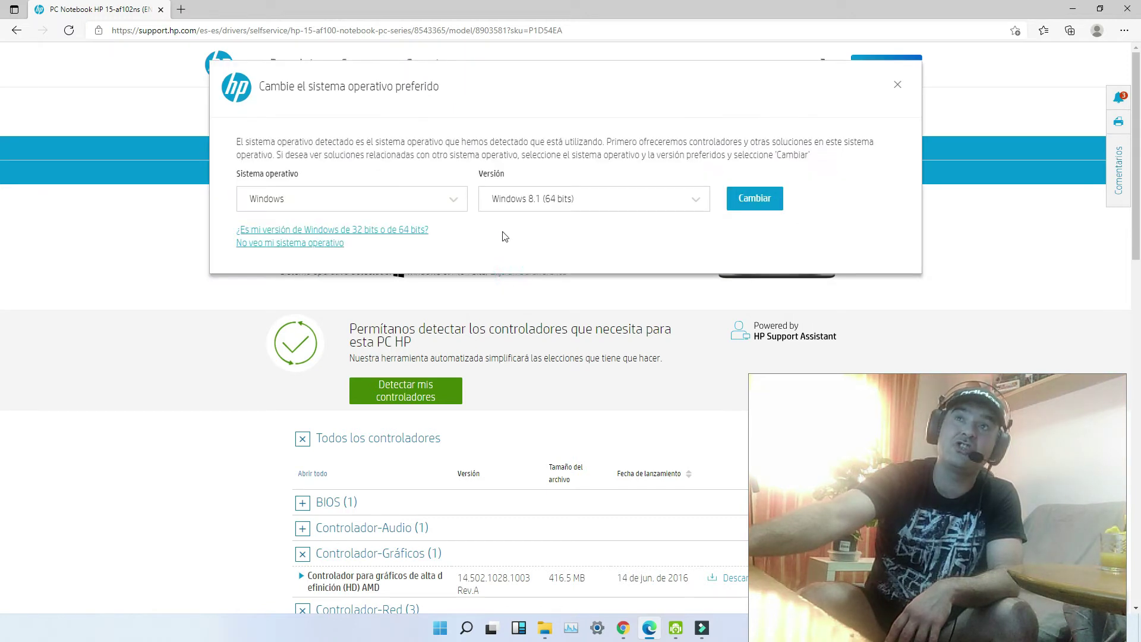
left_click(573, 199)
left_click(561, 251)
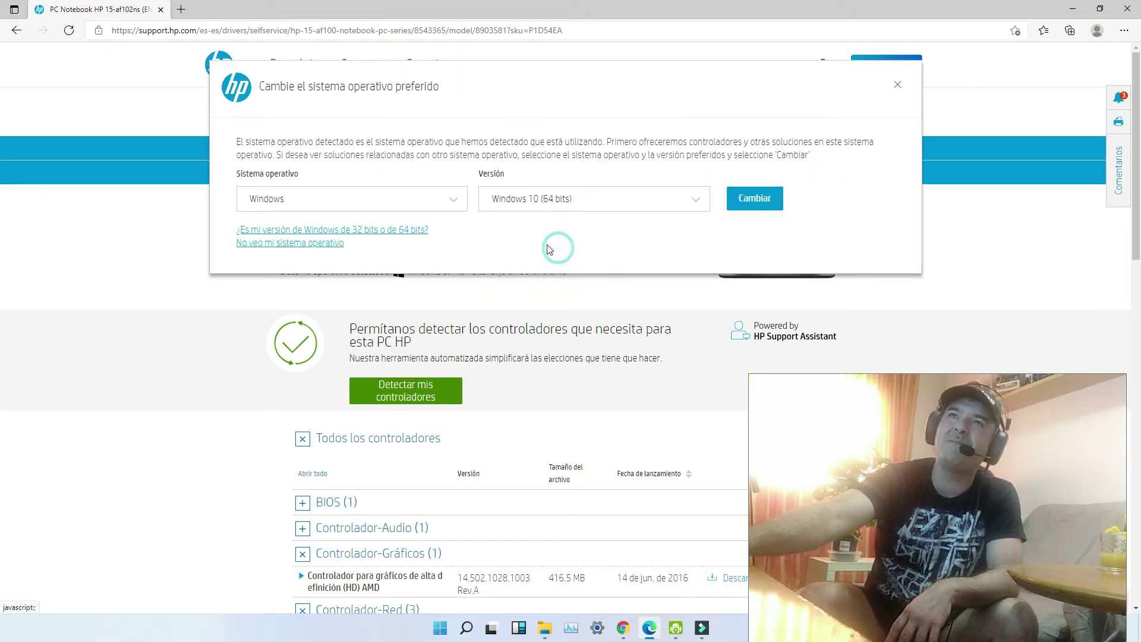
left_click(765, 200)
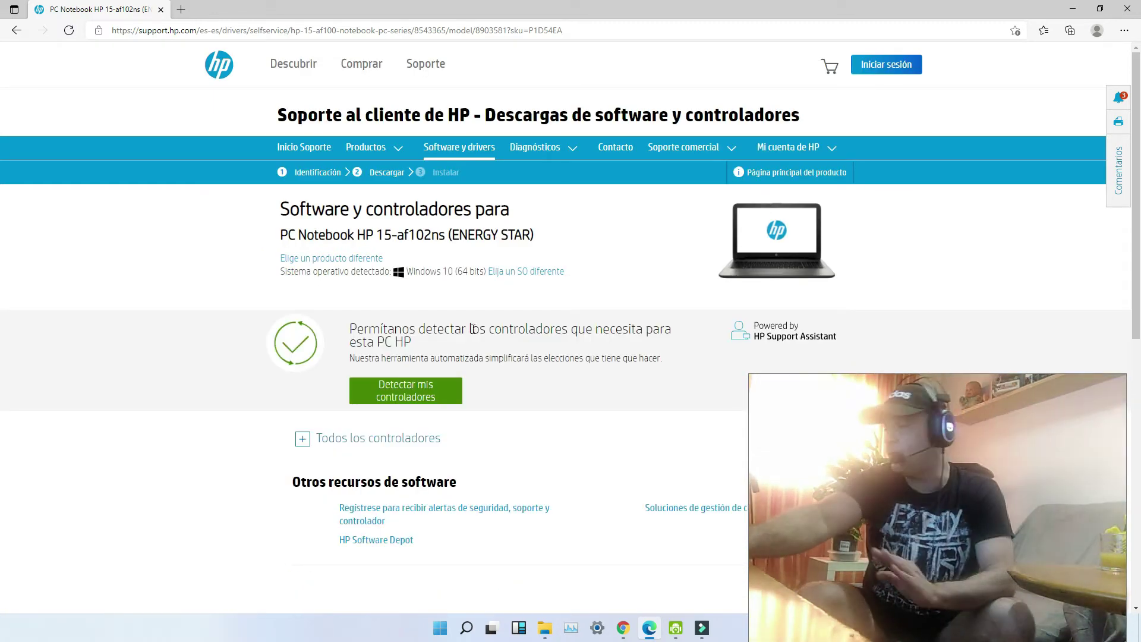
Expand the full driver list and its network category to review the network drivers for Windows 10.
left_click(333, 438)
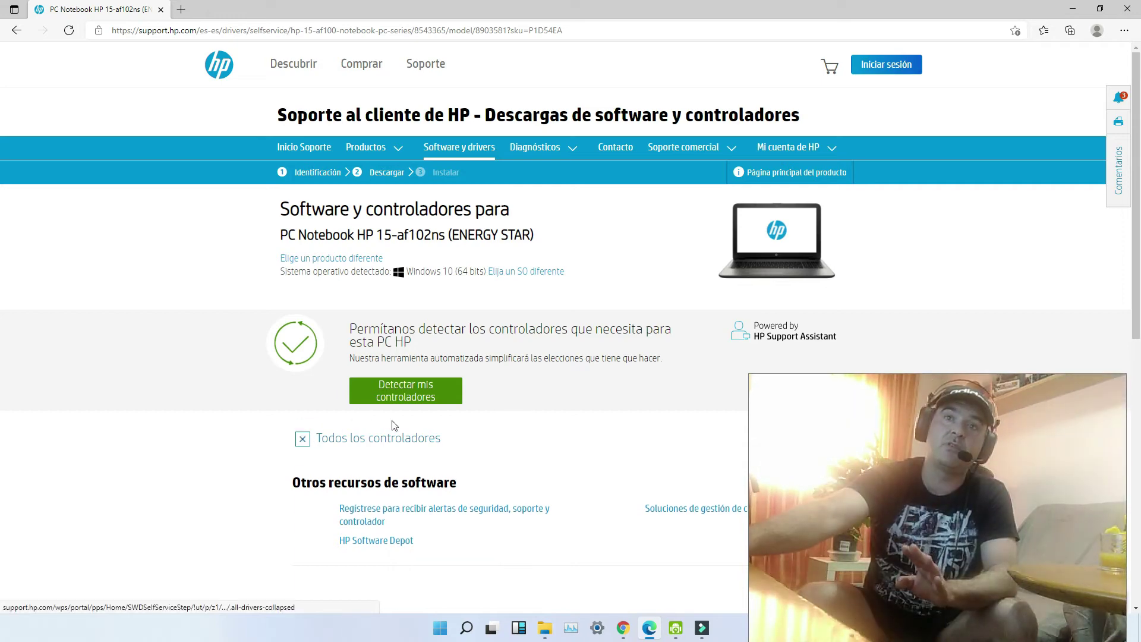
scroll(496, 402, "down", 4)
scroll(496, 401, "down", 4)
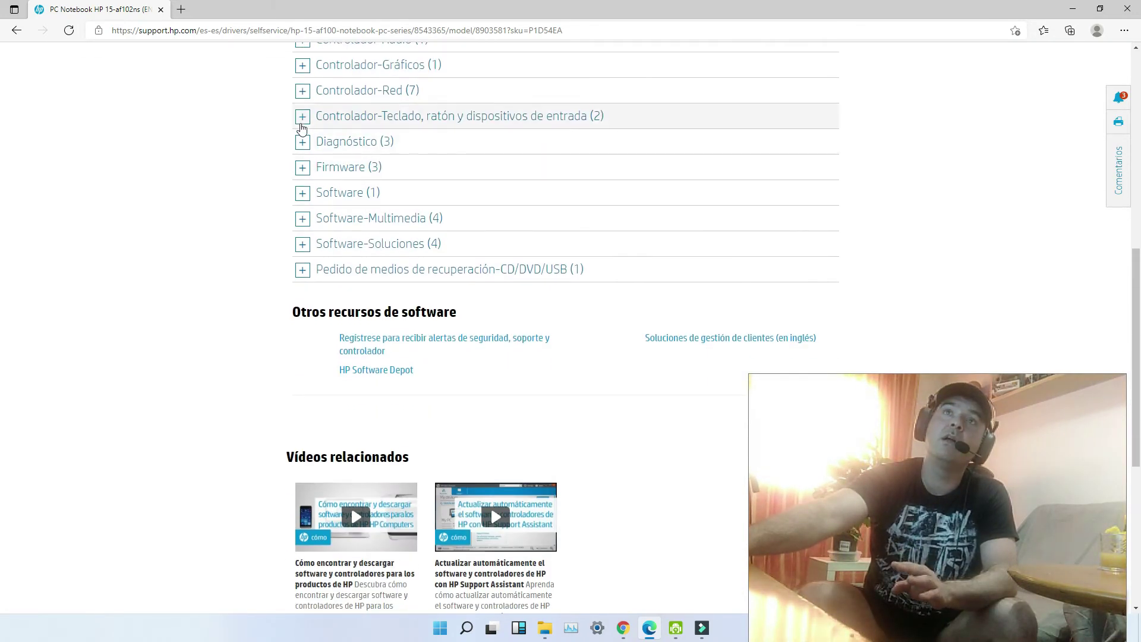
left_click(302, 90)
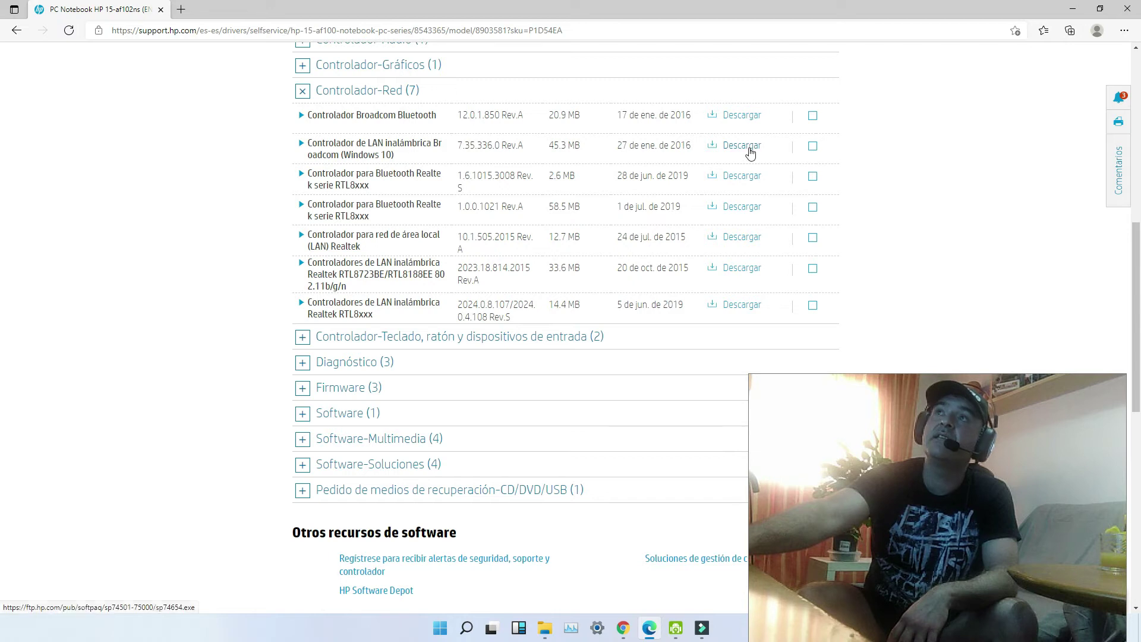
Add the Broadcom wireless LAN driver (Windows 10) to the download list, review its entry and remove it again.
left_click(814, 146)
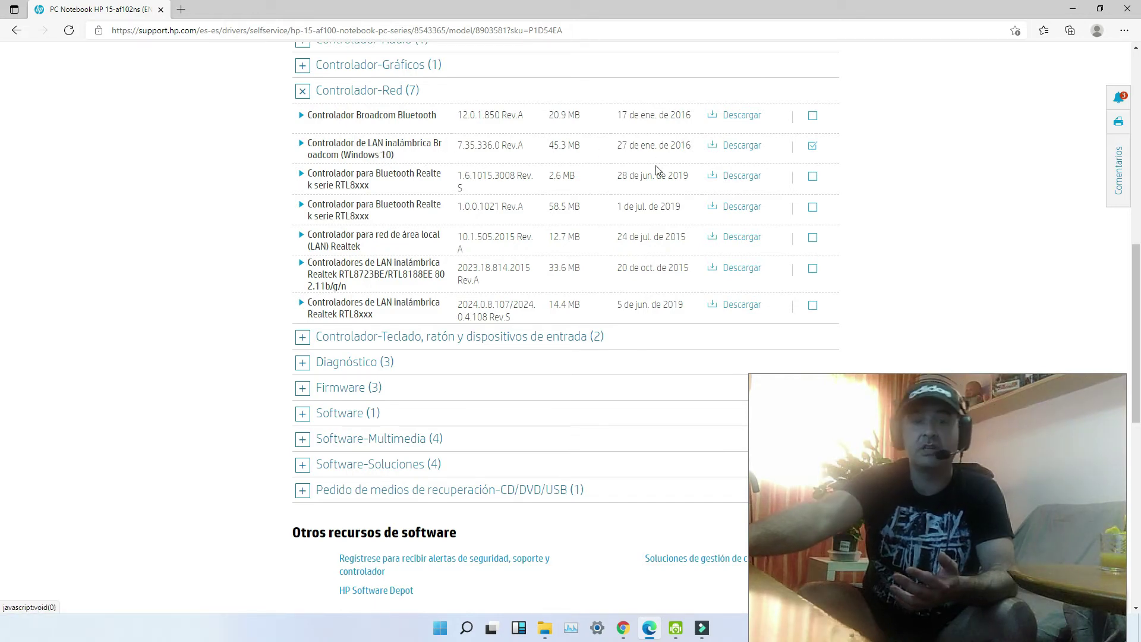
scroll(604, 260, "up", 4)
scroll(604, 260, "up", 3)
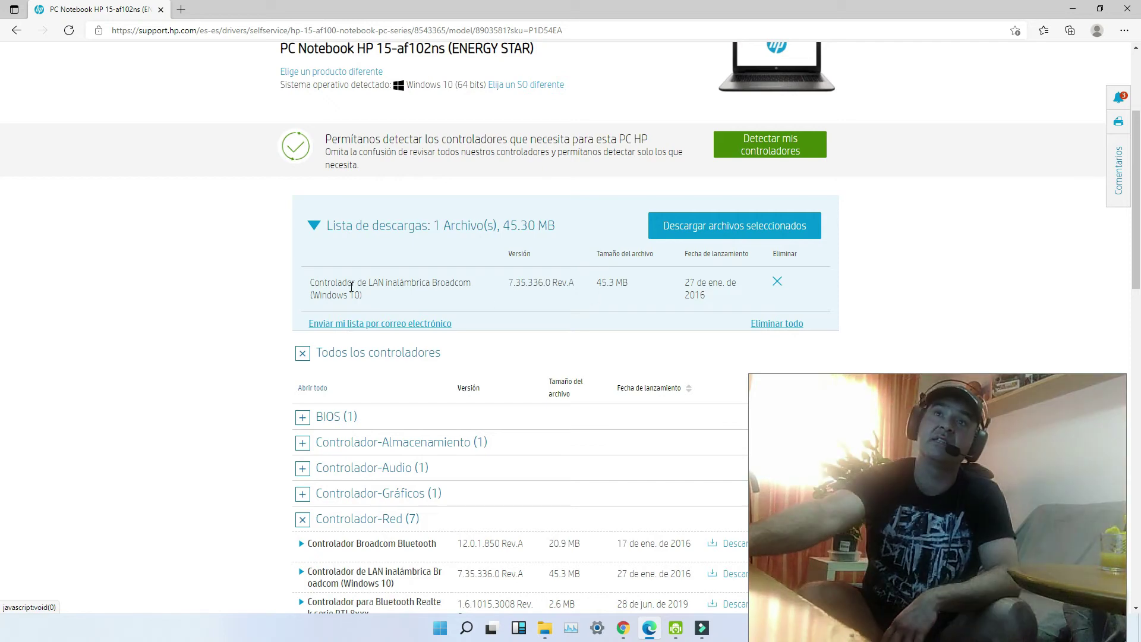
scroll(532, 351, "up", 3)
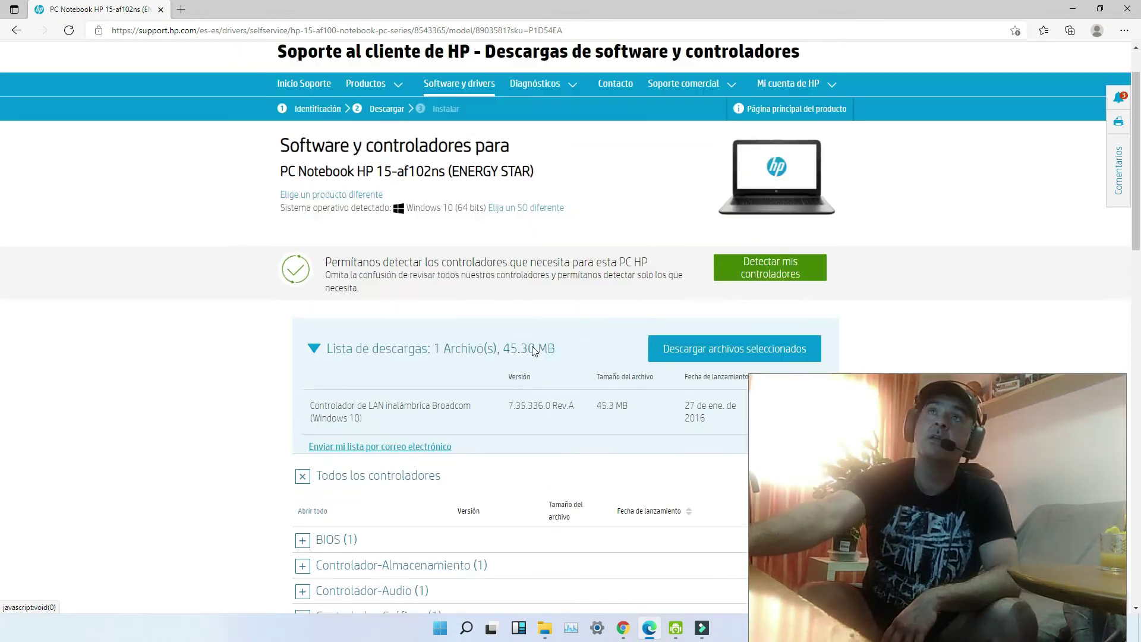
scroll(532, 351, "down", 3)
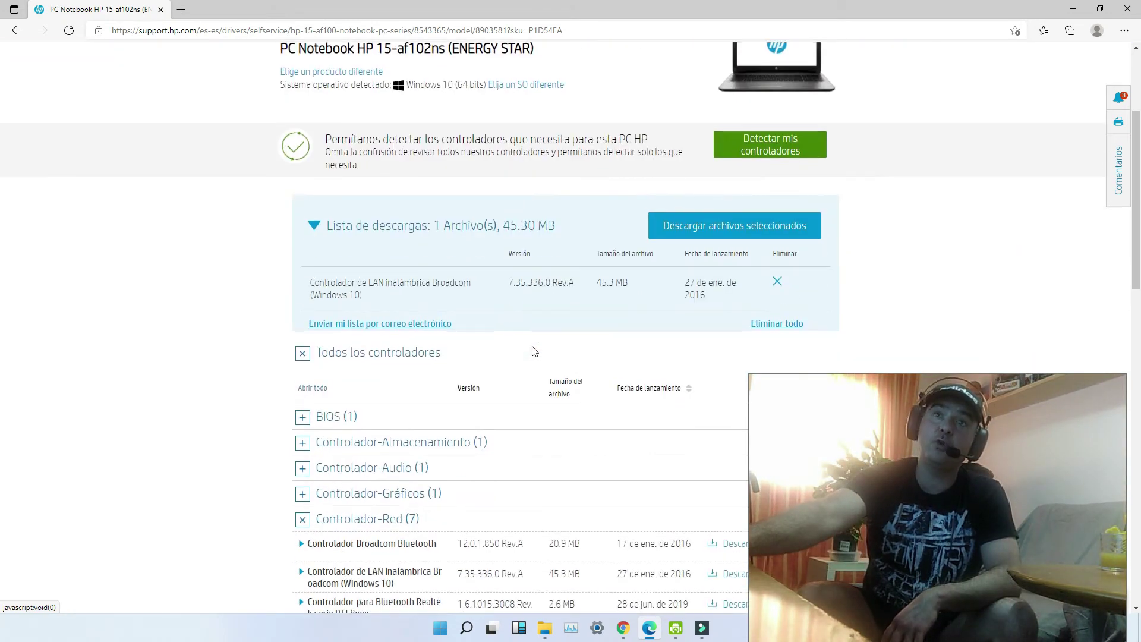
scroll(509, 352, "down", 1)
scroll(461, 387, "up", 5)
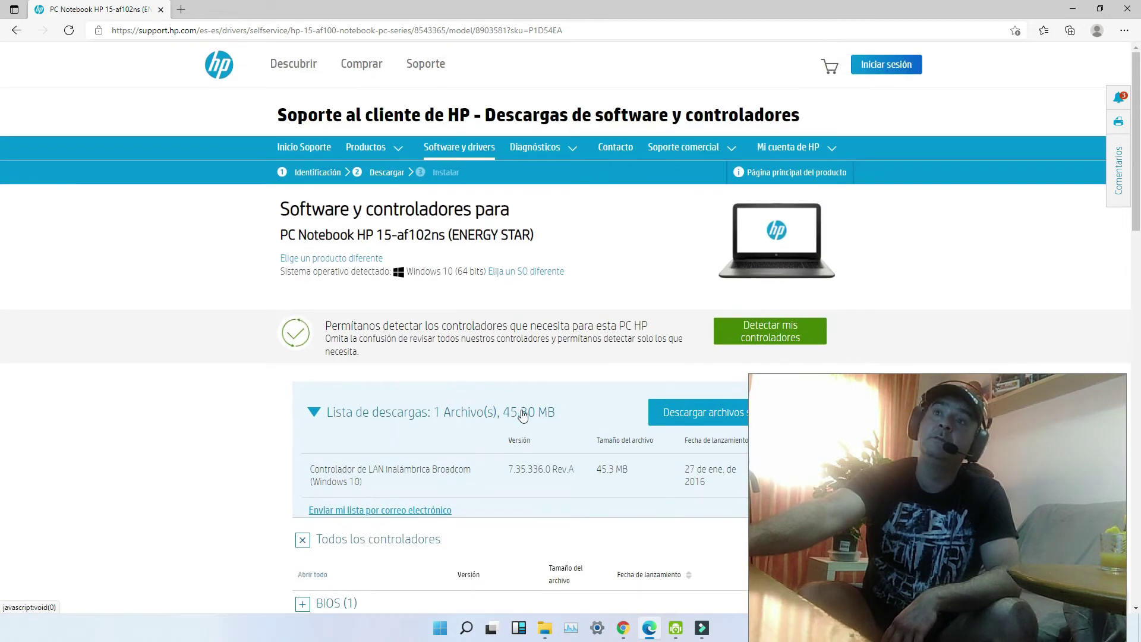
scroll(460, 413, "down", 1)
scroll(523, 414, "down", 2)
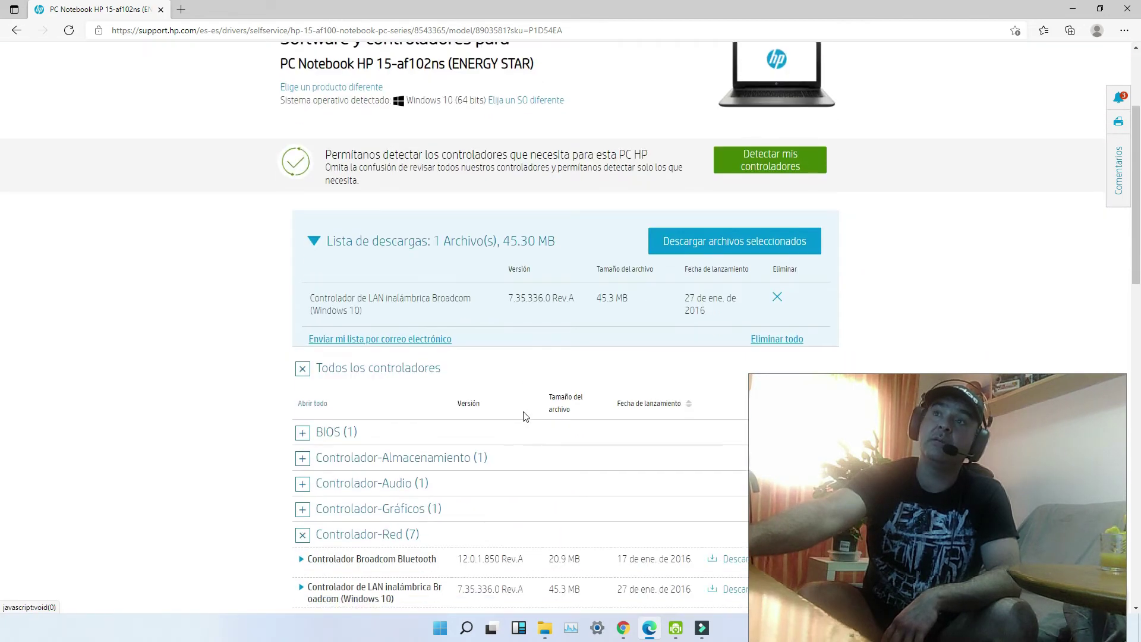
left_click(776, 299)
scroll(410, 333, "up", 3)
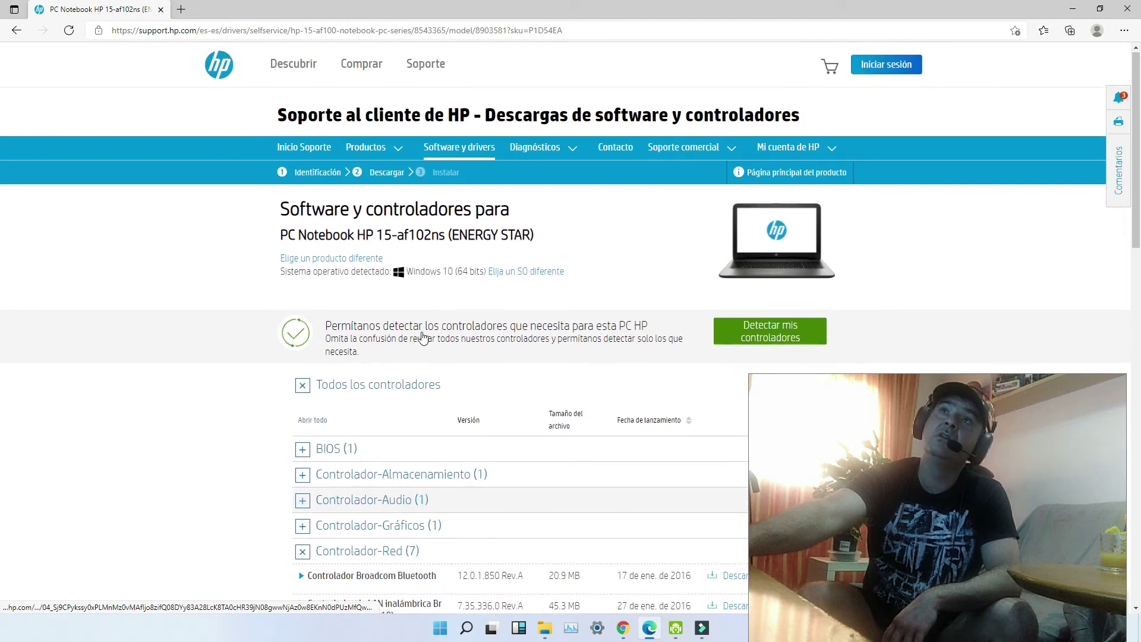
Expand the Windows 10 graphics category to review the AMD driver, and switch the preferred operating system version to Windows 8.1 (64 bits).
left_click(303, 527)
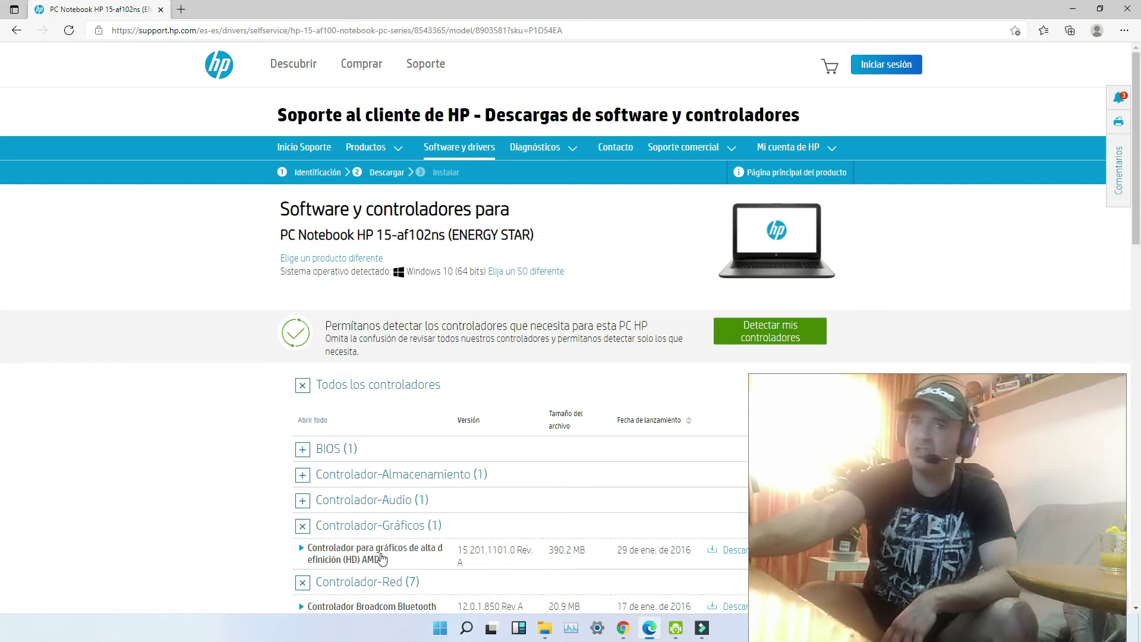
left_click(551, 271)
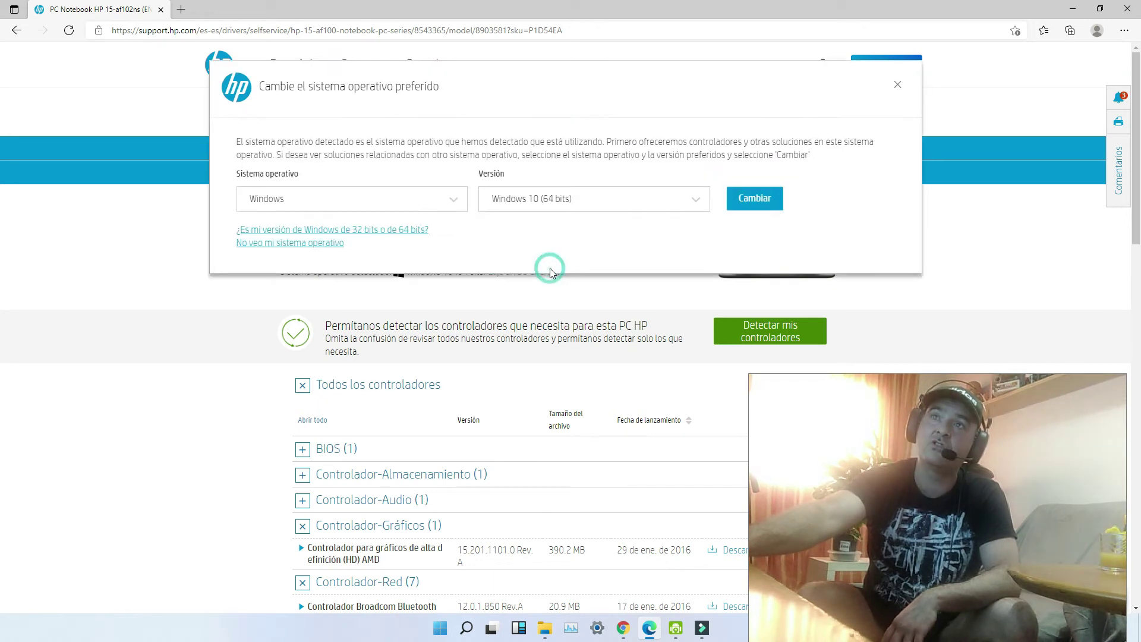
left_click(587, 199)
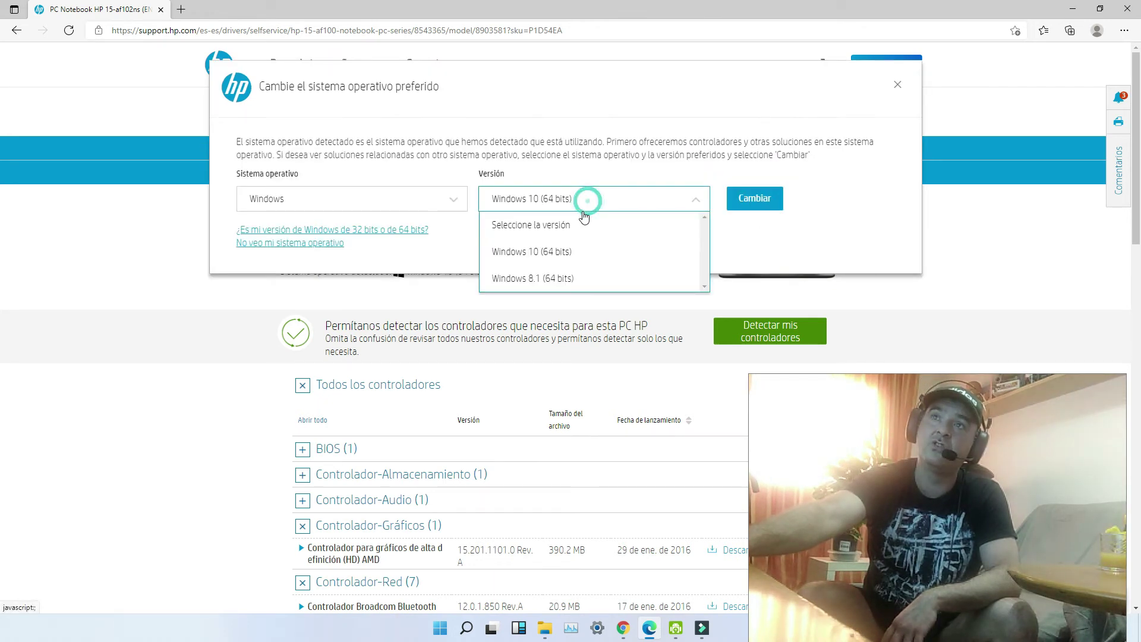
left_click(547, 280)
left_click(763, 198)
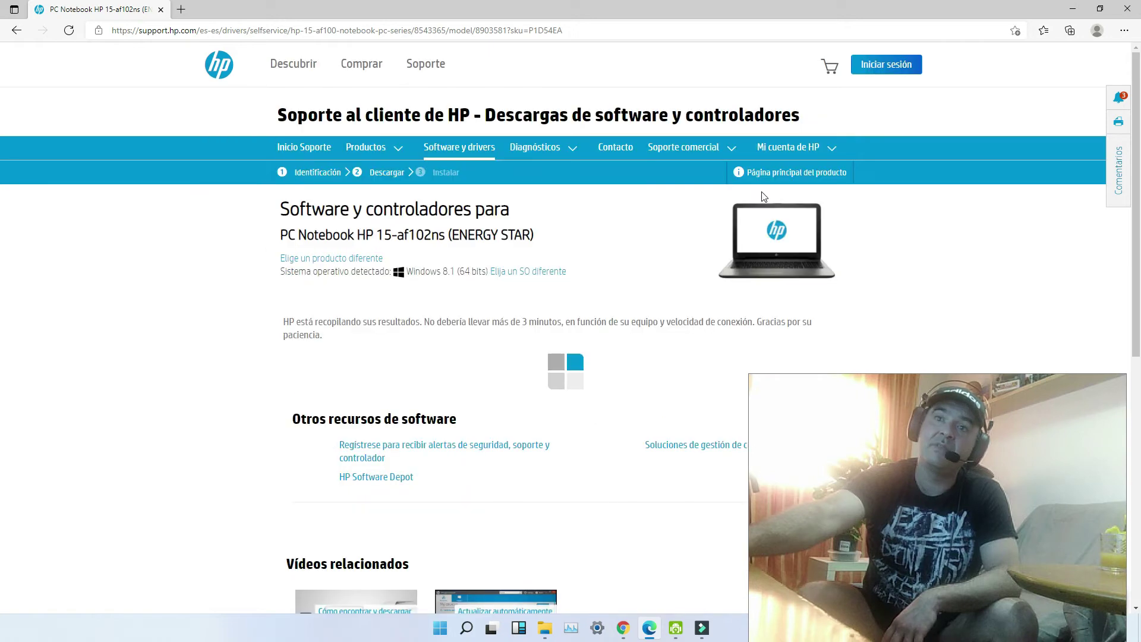
Expand the full Windows 8.1 driver list and its graphics category to compare the AMD driver's version and release date.
scroll(398, 400, "down", 3)
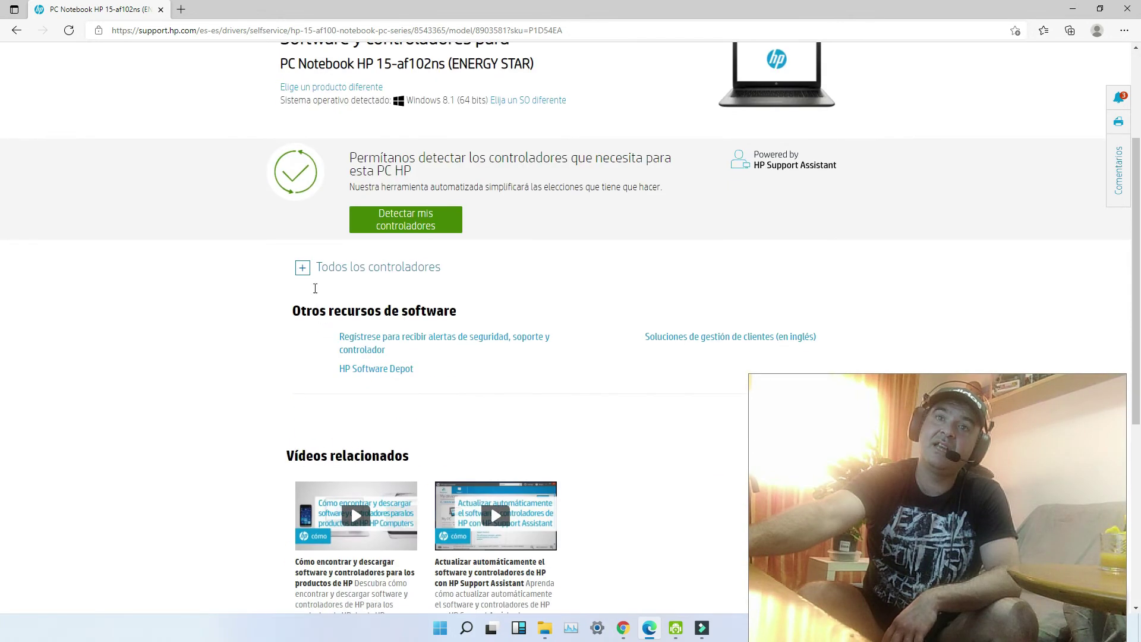
left_click(302, 272)
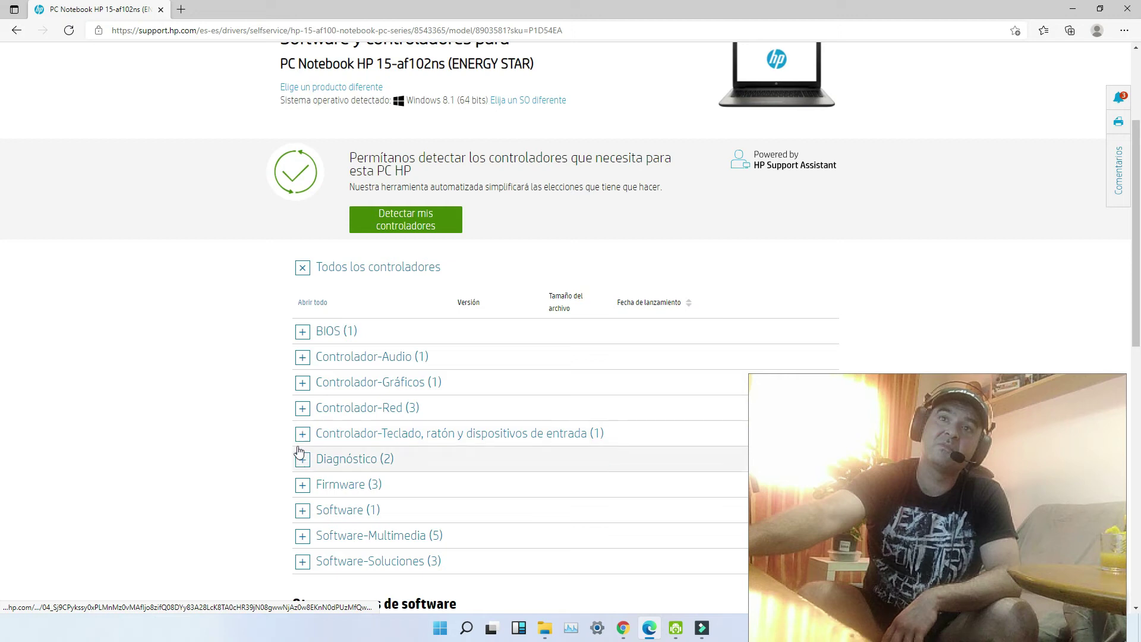
left_click(303, 382)
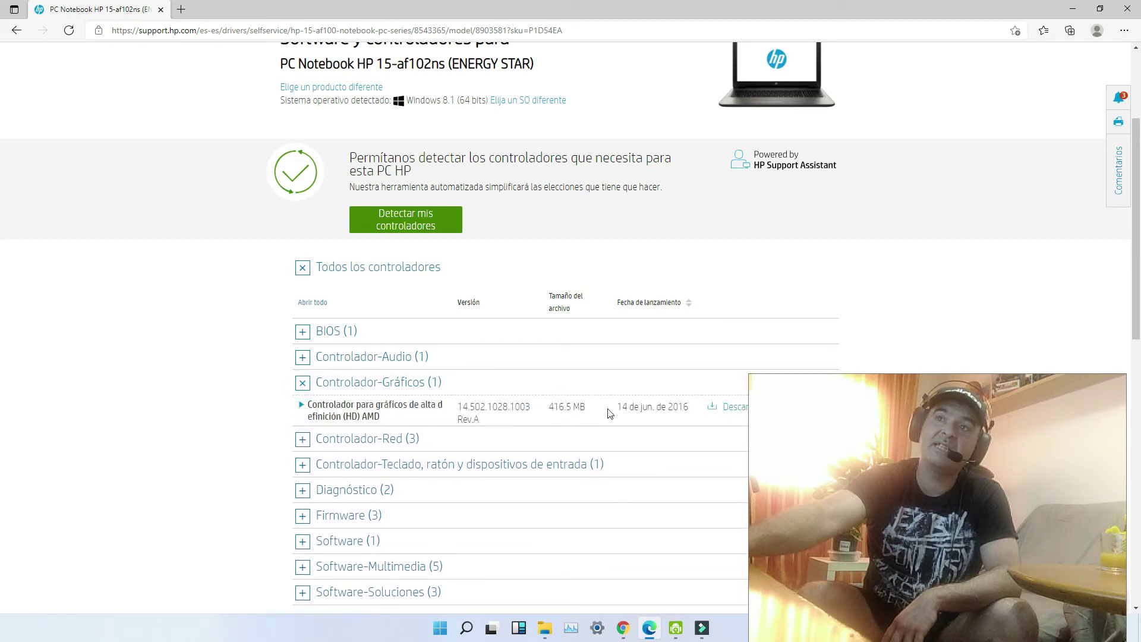
left_click_drag(823, 400, 948, 213)
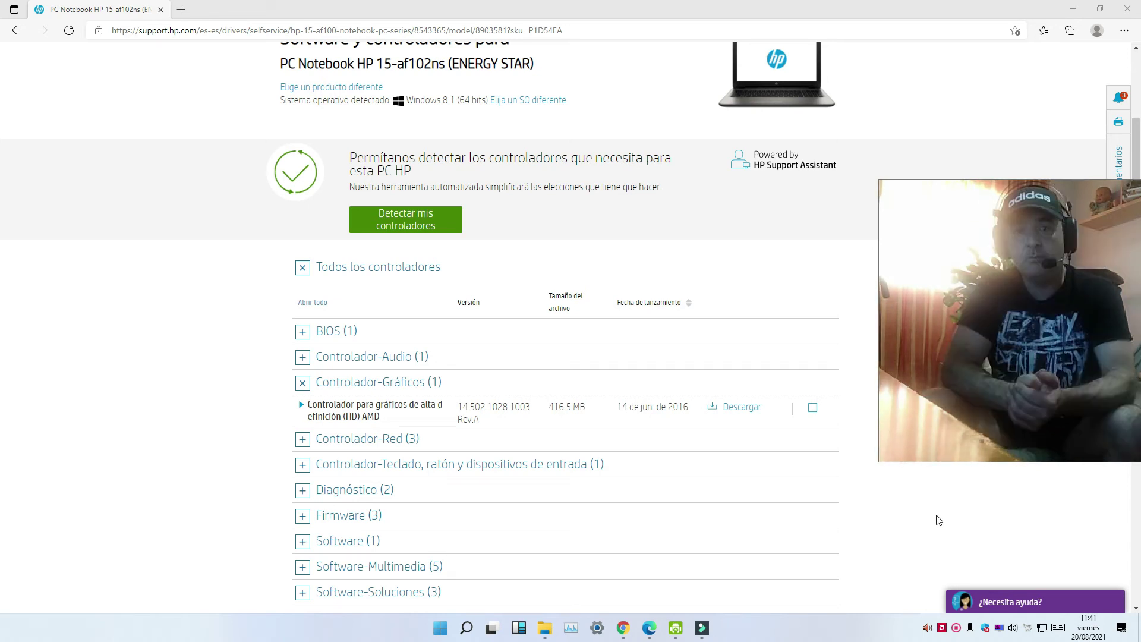
Return to HP's software and drivers start page, choose laptop as the product type and activate the serial number field.
scroll(938, 520, "up", 3)
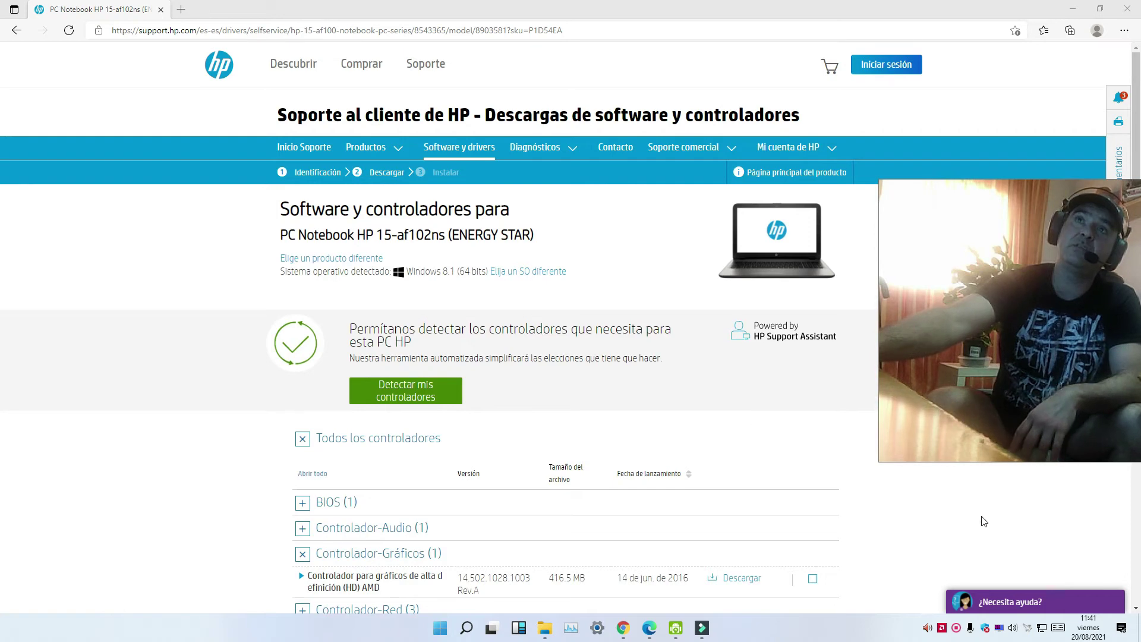
left_click(466, 148)
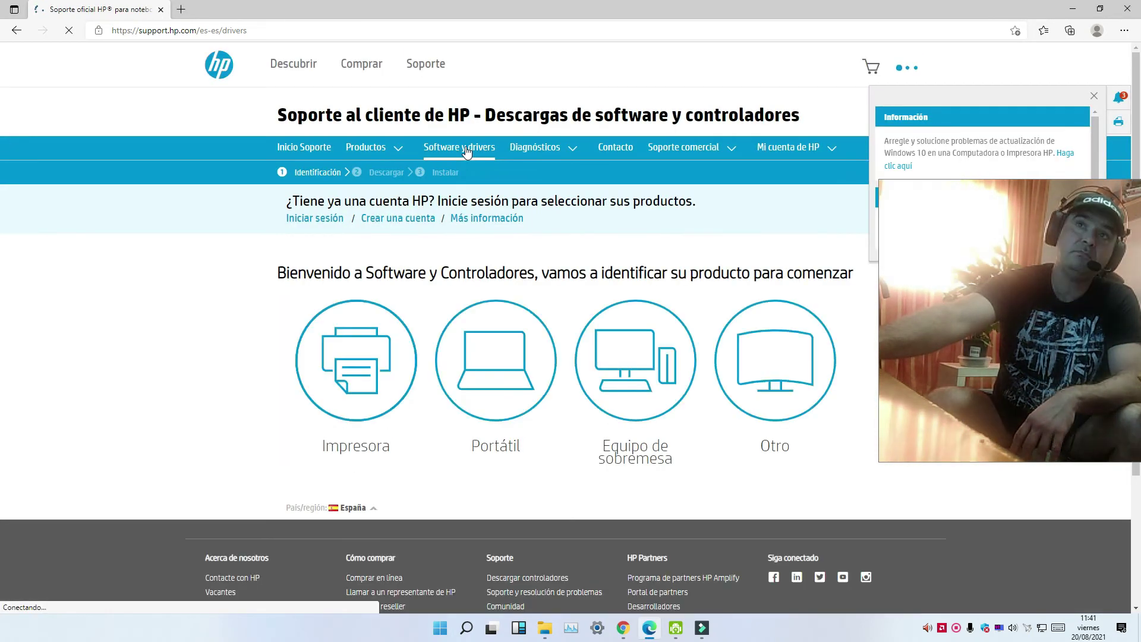
left_click(499, 398)
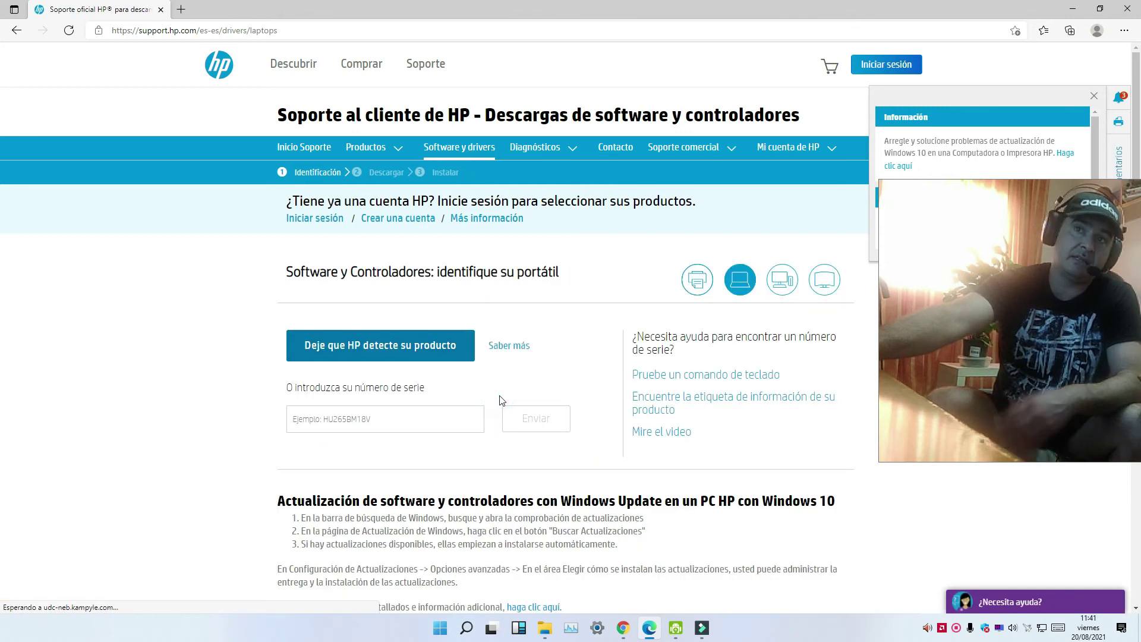
left_click(427, 421)
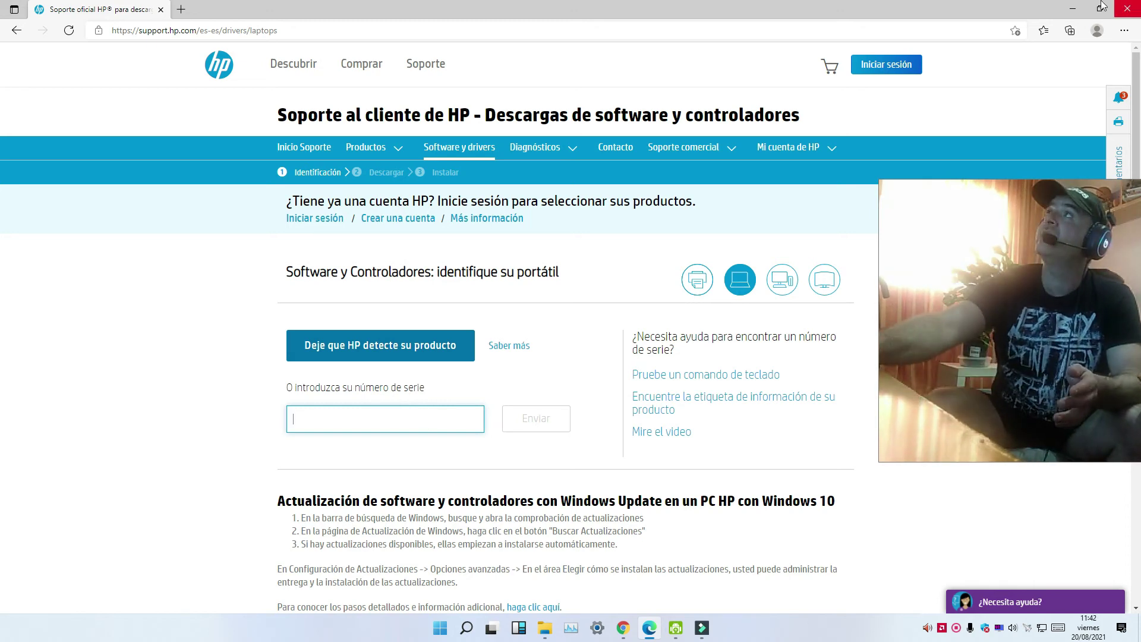
Minimize all open windows to show the Windows desktop.
key("super+d")
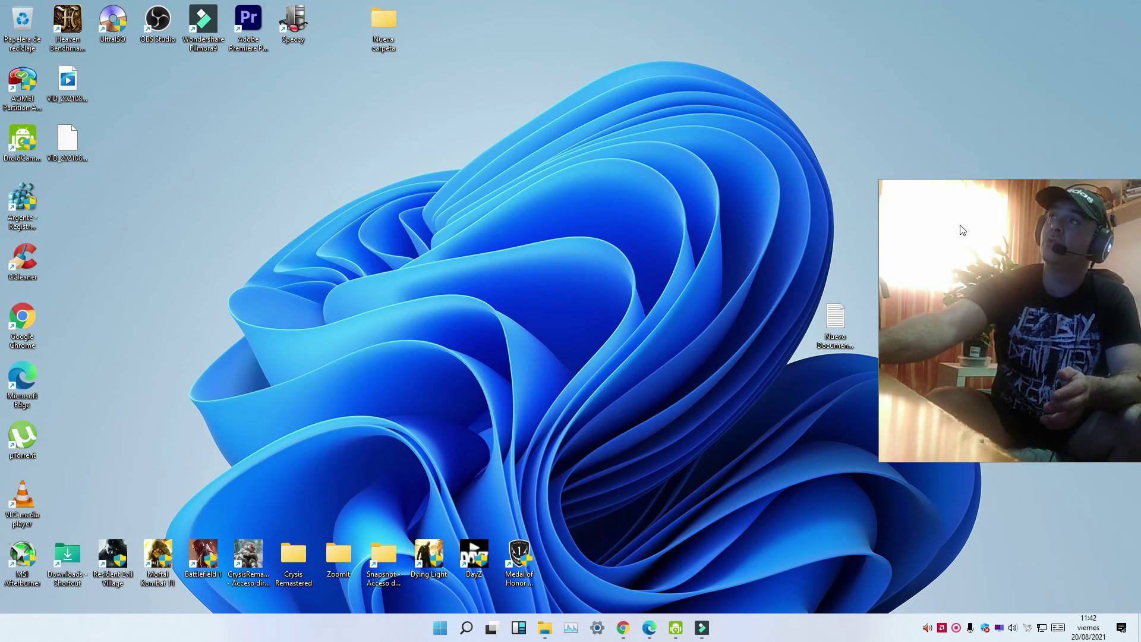
left_click_drag(960, 229, 836, 219)
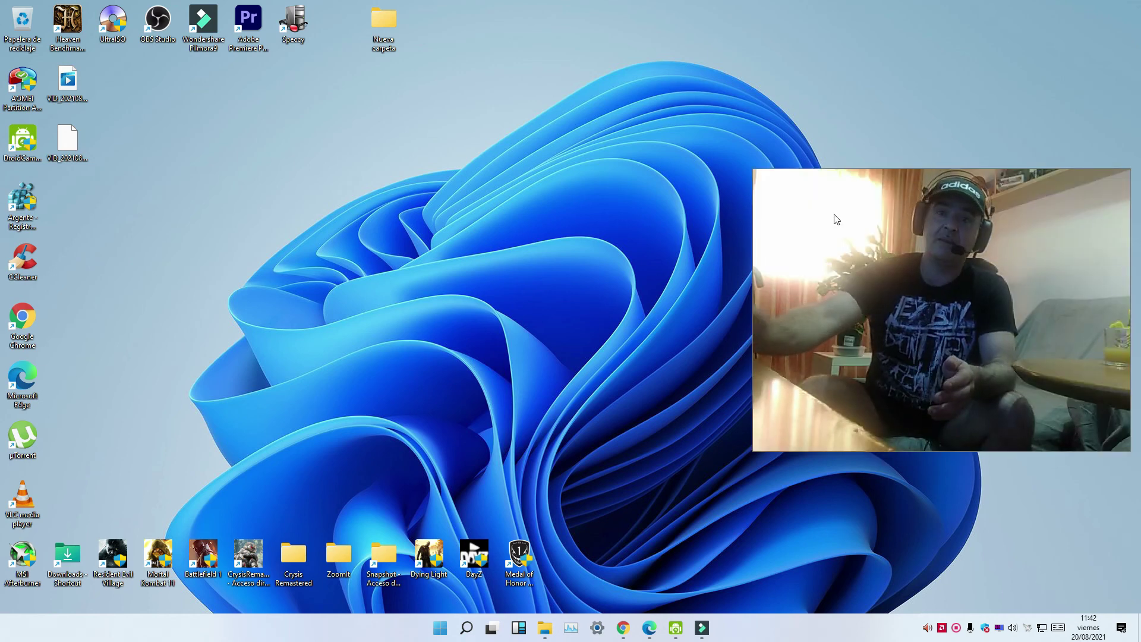